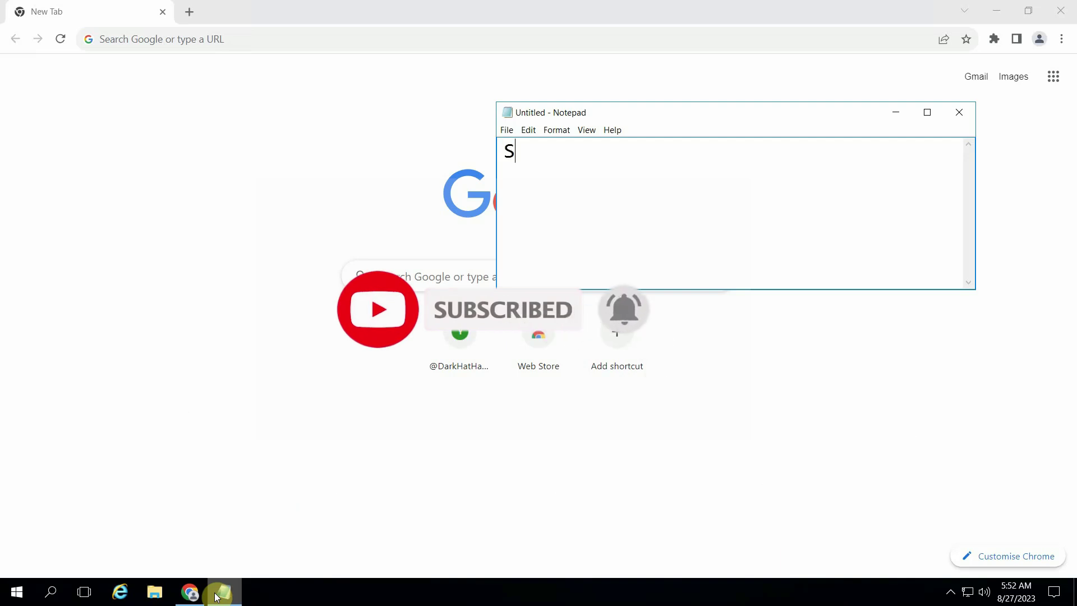
# Type 'Salam today i Create Virtuil Machine on Vsphere Esxi Server 7.03 Update 3', then 'so lets start' on a new line
pyautogui.write('alam today i ')
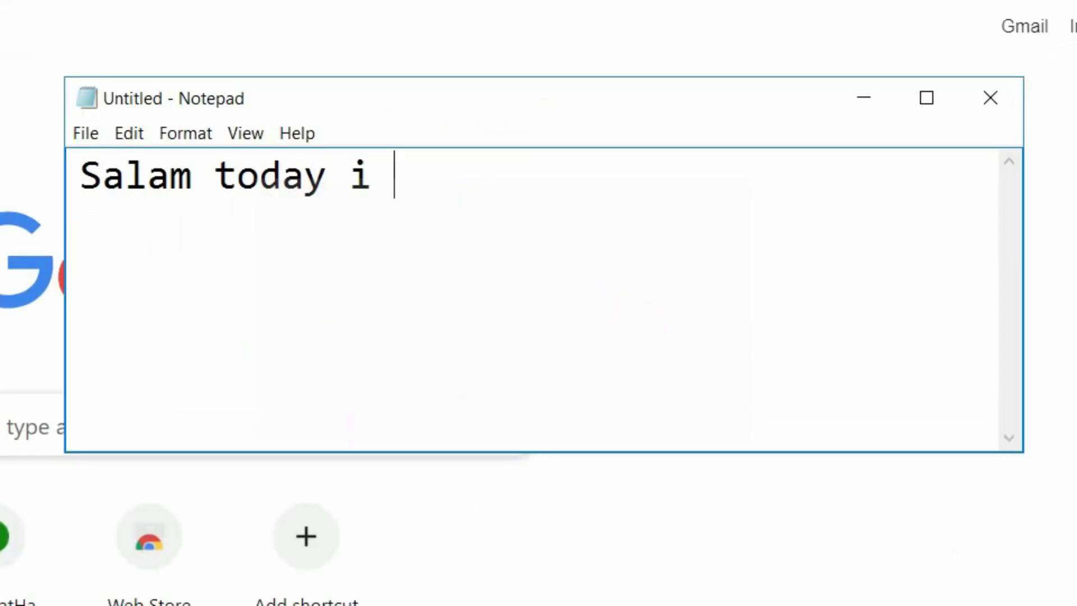
pyautogui.write('Create Ins')
pyautogui.press('BackSpace')
pyautogui.press('BackSpace')
pyautogui.press('BackSpace')
pyautogui.write('Virtuil Machine')
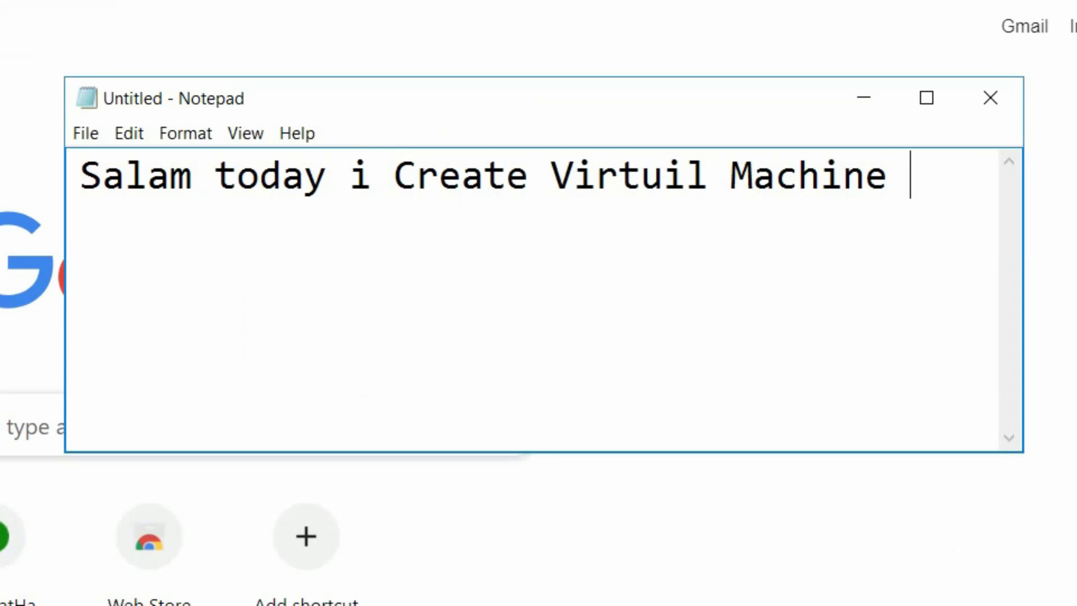
pyautogui.write(' on Vsphere 7')
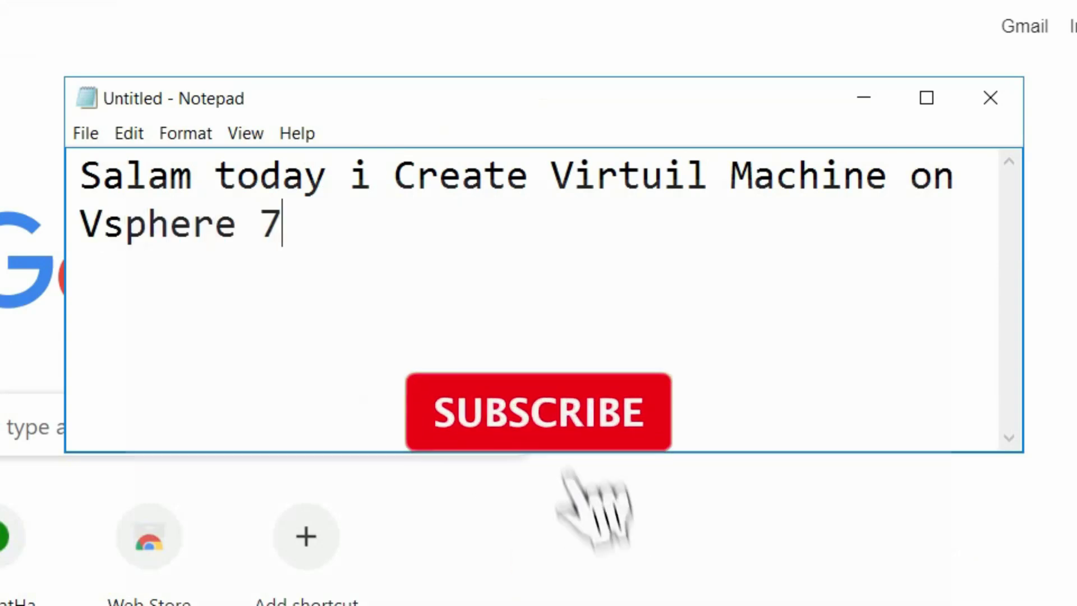
pyautogui.press('BackSpace')
pyautogui.write('Esxi Server 7.03')
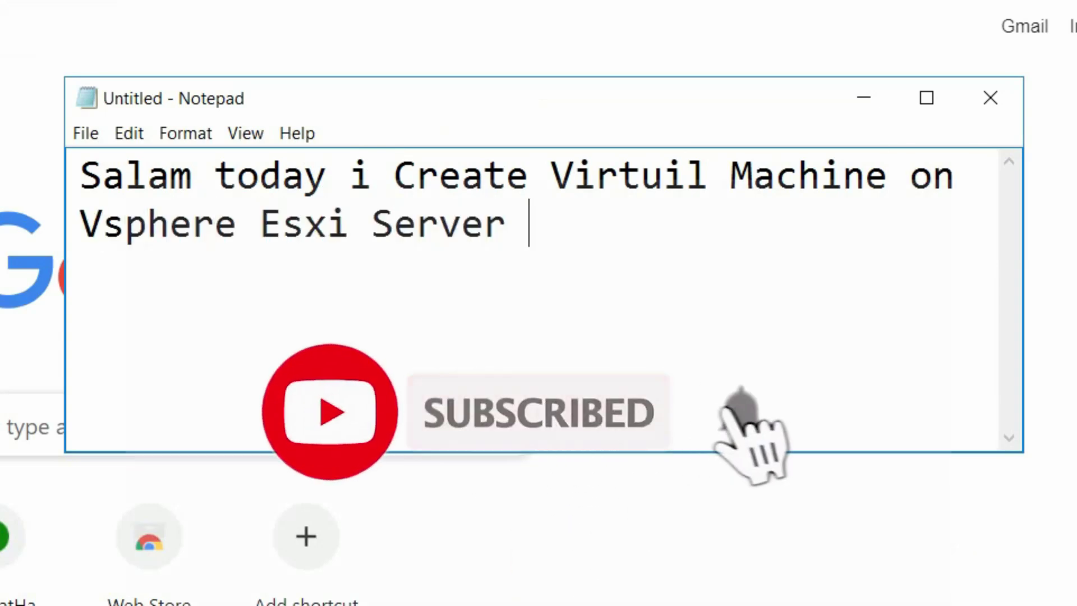
pyautogui.press('BackSpace')
pyautogui.press('BackSpace')
pyautogui.write('3')
pyautogui.press('BackSpace')
pyautogui.write('03 Update 3')
pyautogui.press('Return')
pyautogui.write('so lets start')
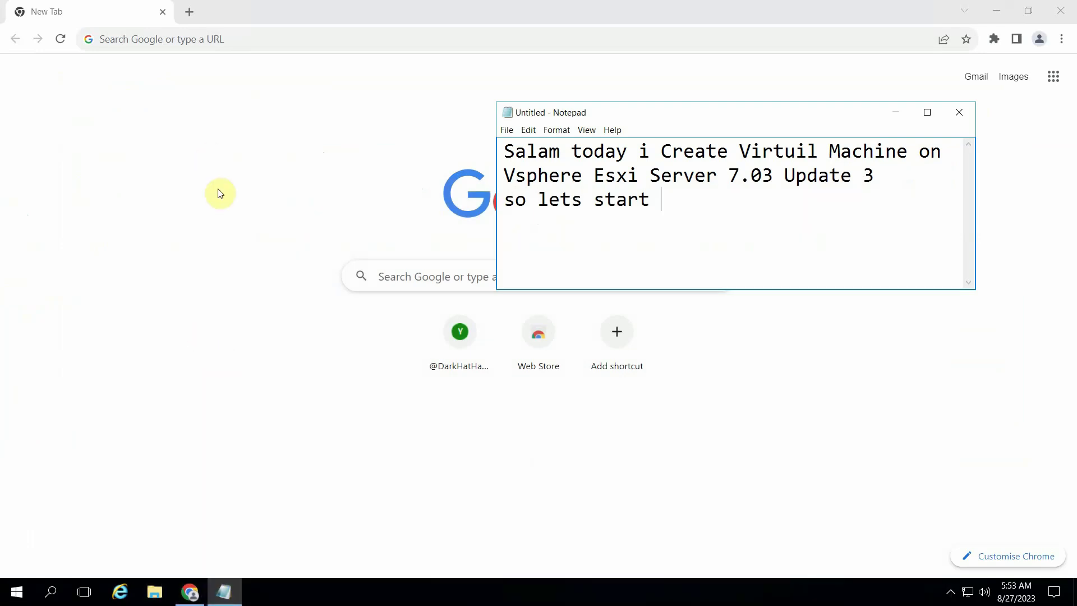
# Load 10.0.112.115 in Chrome and proceed past the untrusted-certificate privacy warning
pyautogui.click(189, 110)
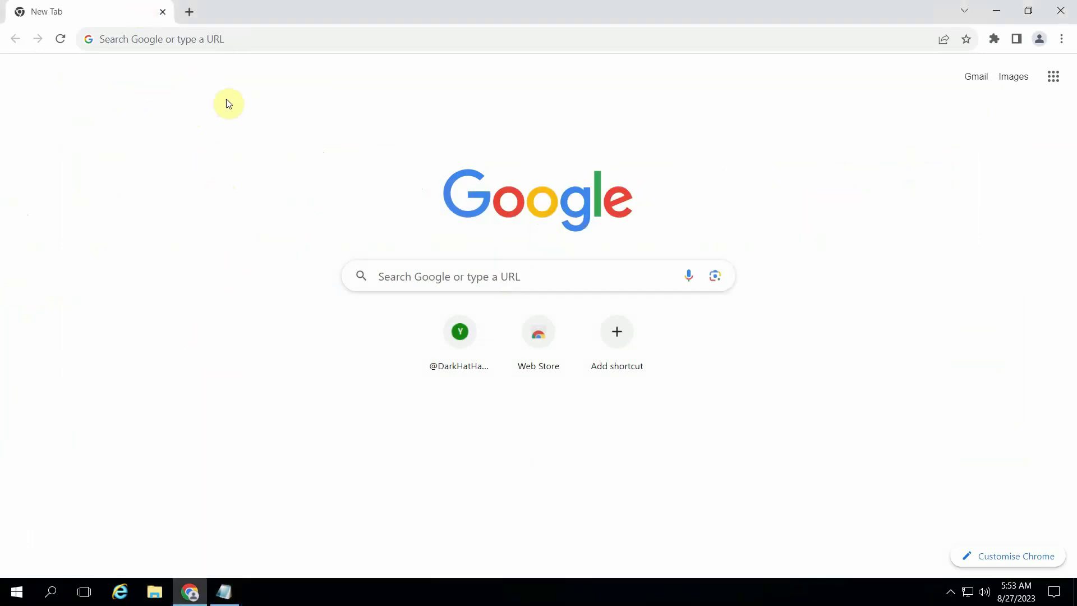
pyautogui.click(274, 42)
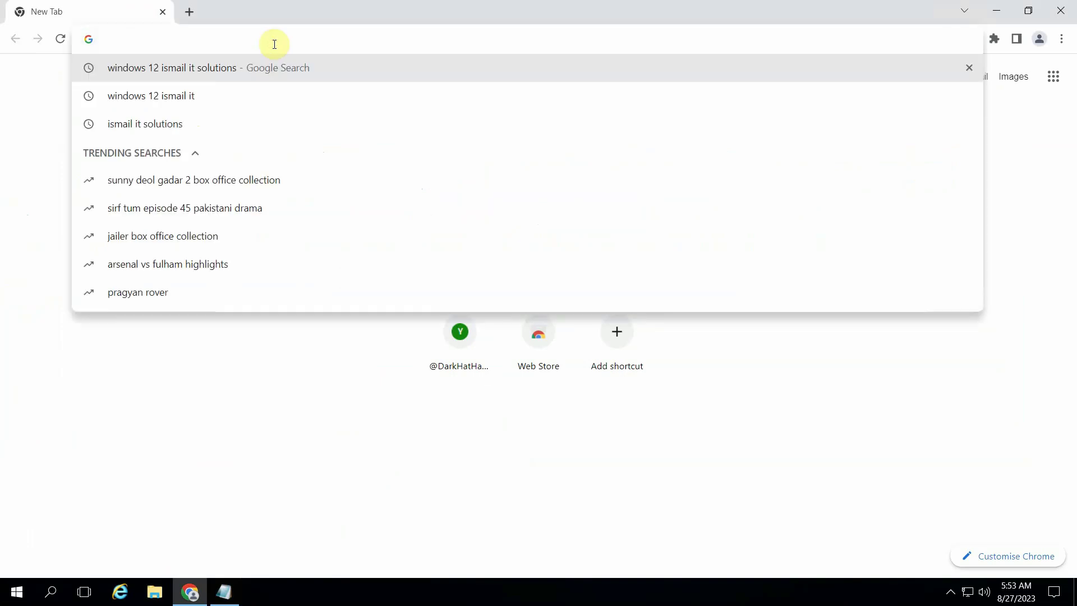
pyautogui.write('10.0.1')
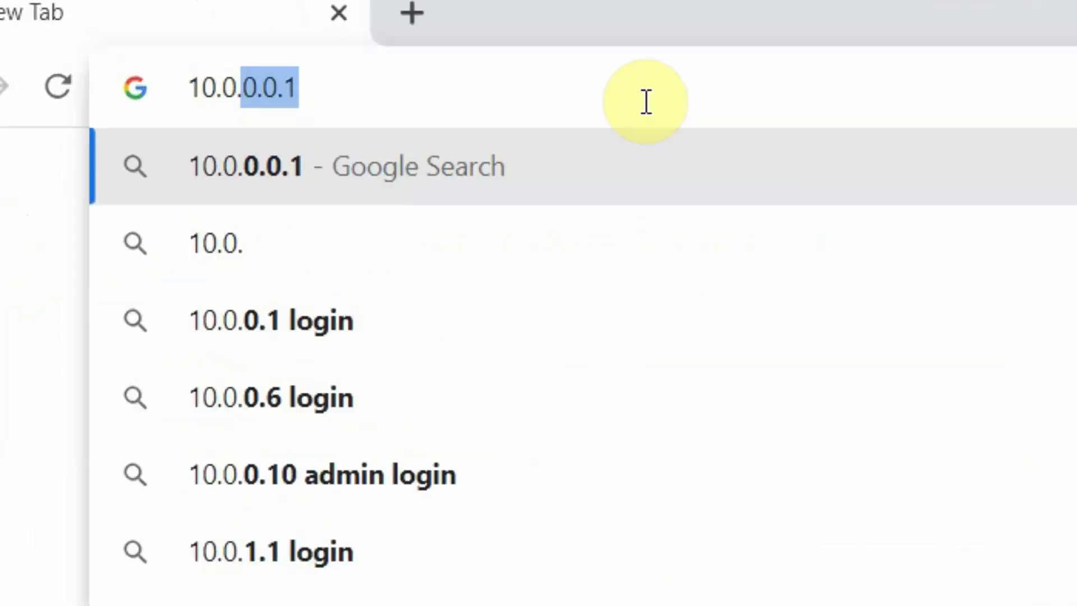
pyautogui.write('12.115')
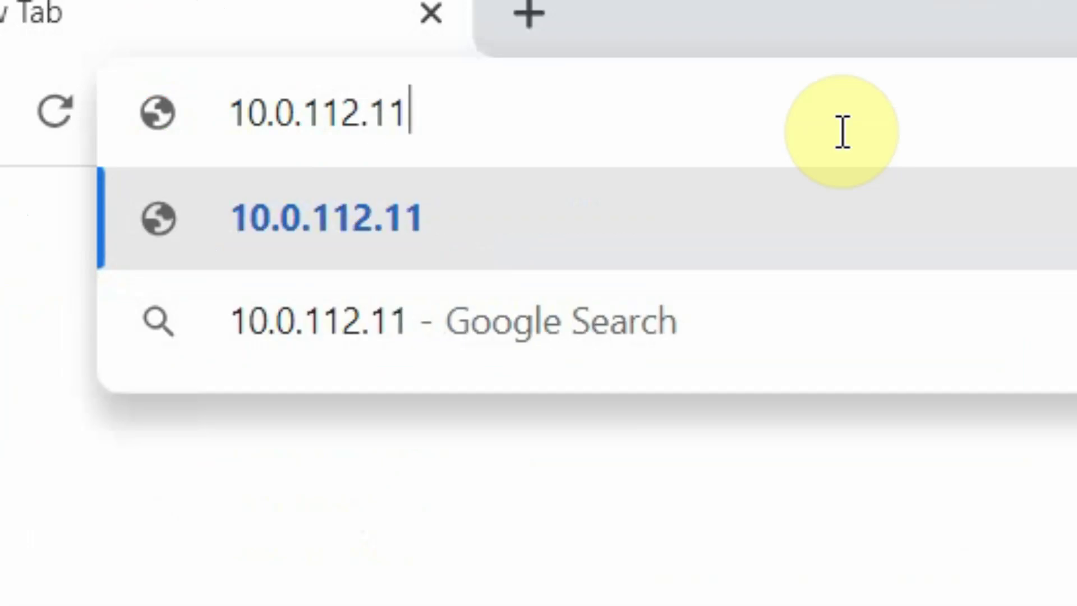
pyautogui.press('Return')
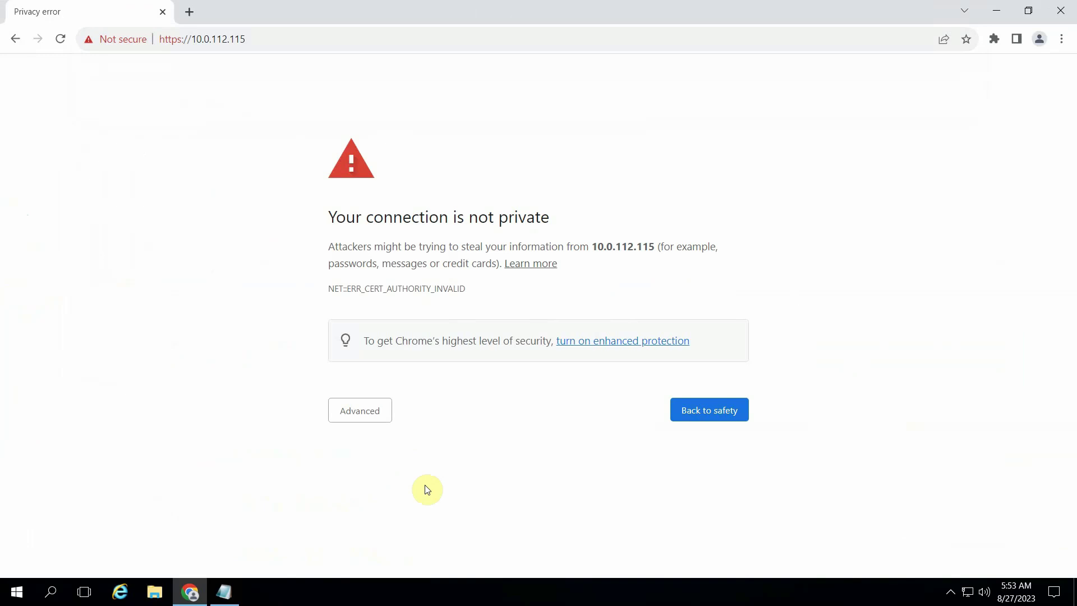
pyautogui.click(366, 416)
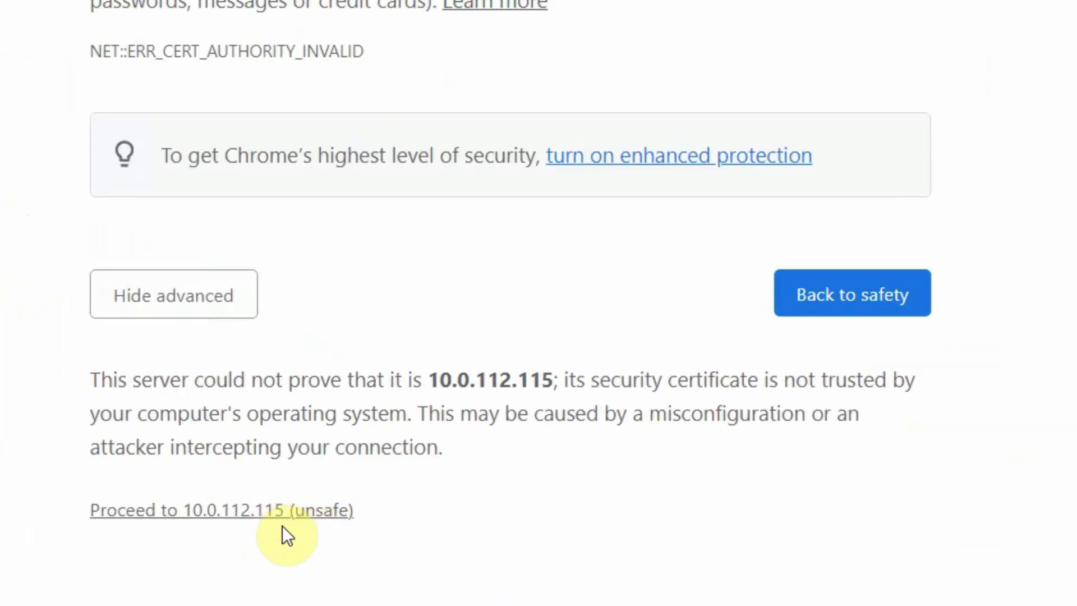
pyautogui.click(285, 512)
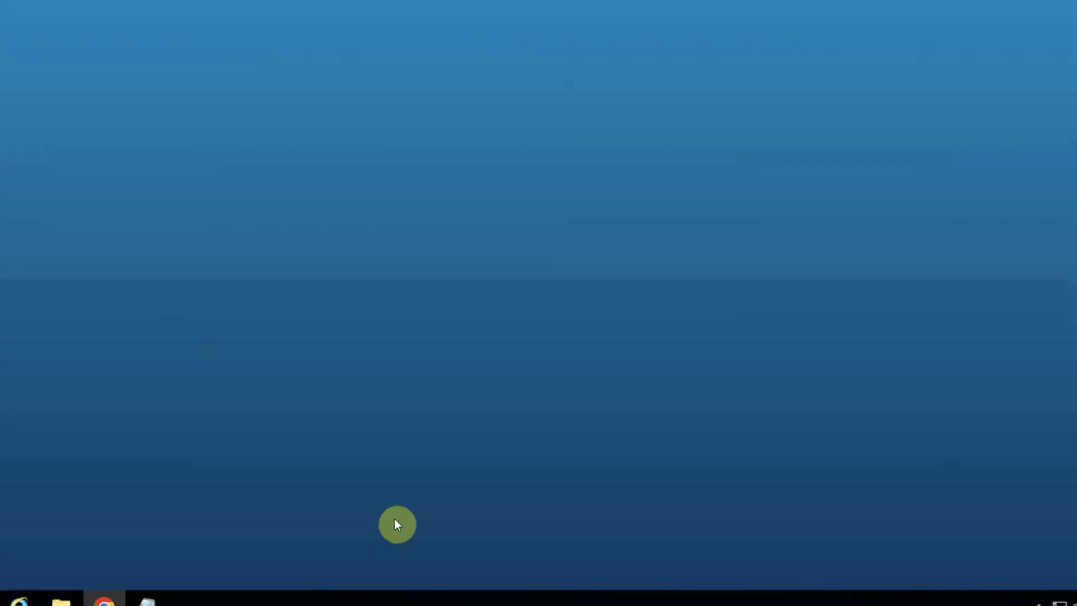
# Log in to the ESXi host as root with the account password
pyautogui.click(187, 294)
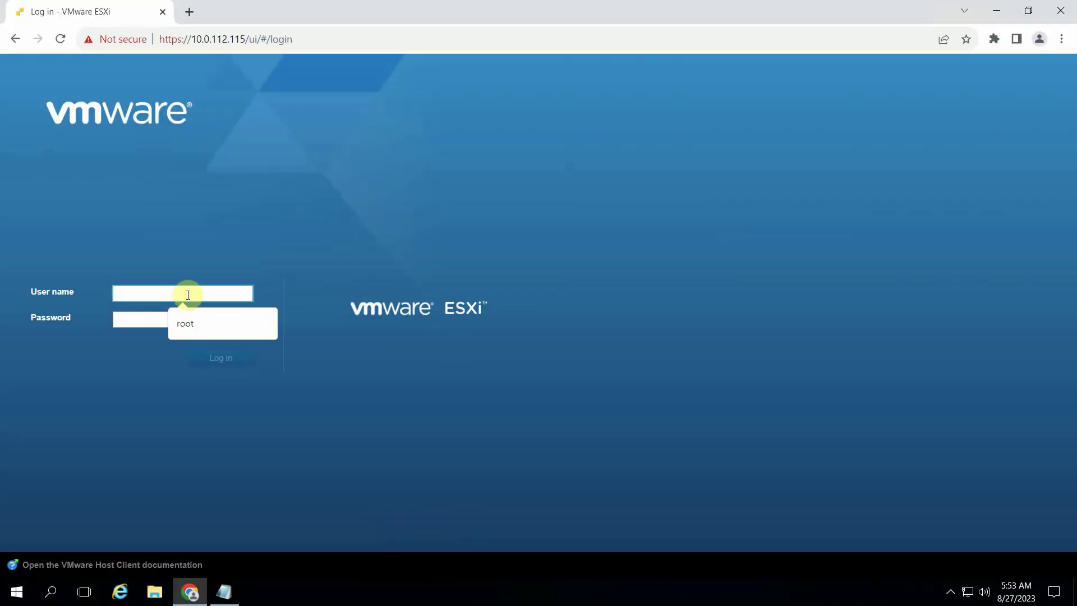
pyautogui.write('roo')
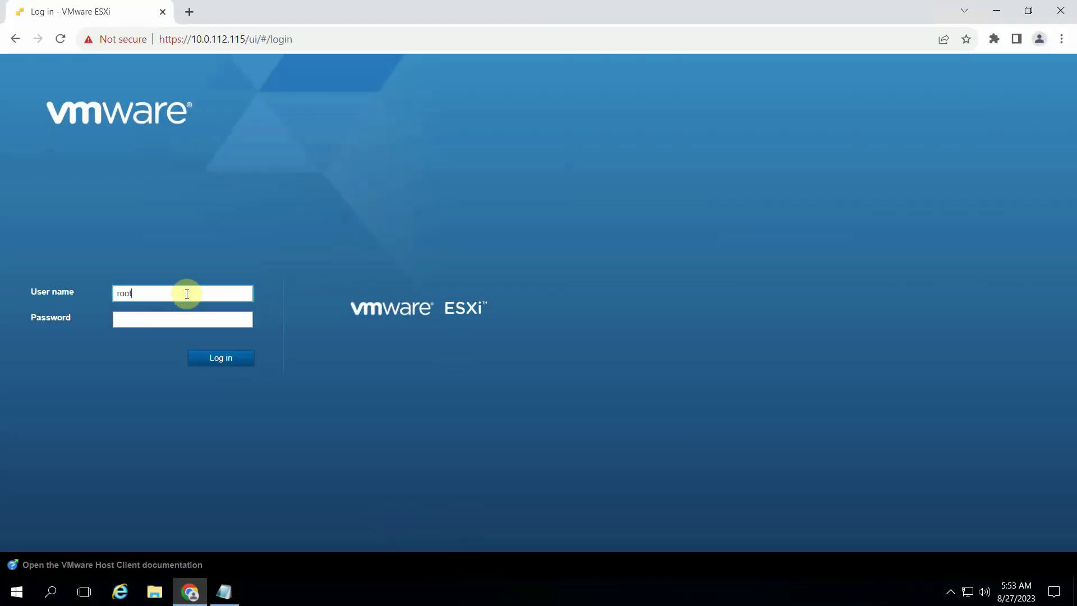
pyautogui.write('t')
pyautogui.press('Tab')
pyautogui.write('V')
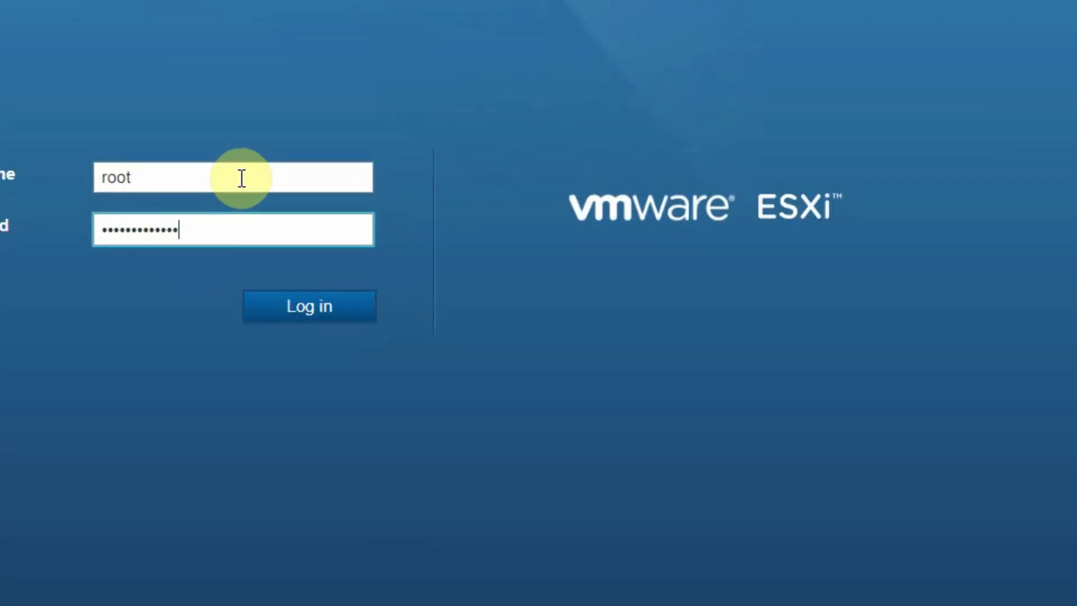
pyautogui.press('Return')
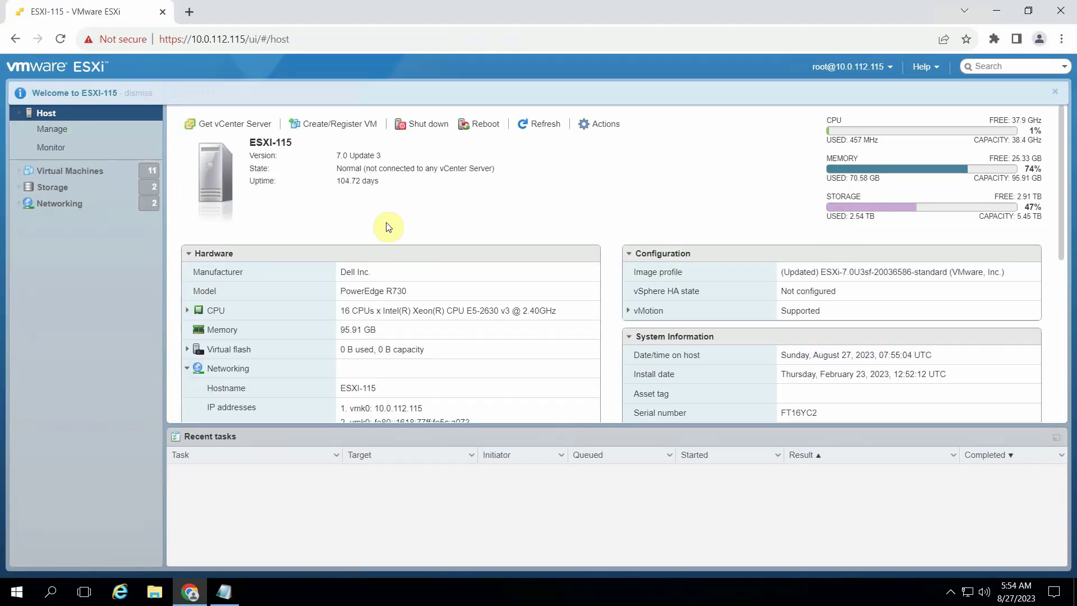
pyautogui.moveTo(336, 156); pyautogui.dragTo(356, 156)
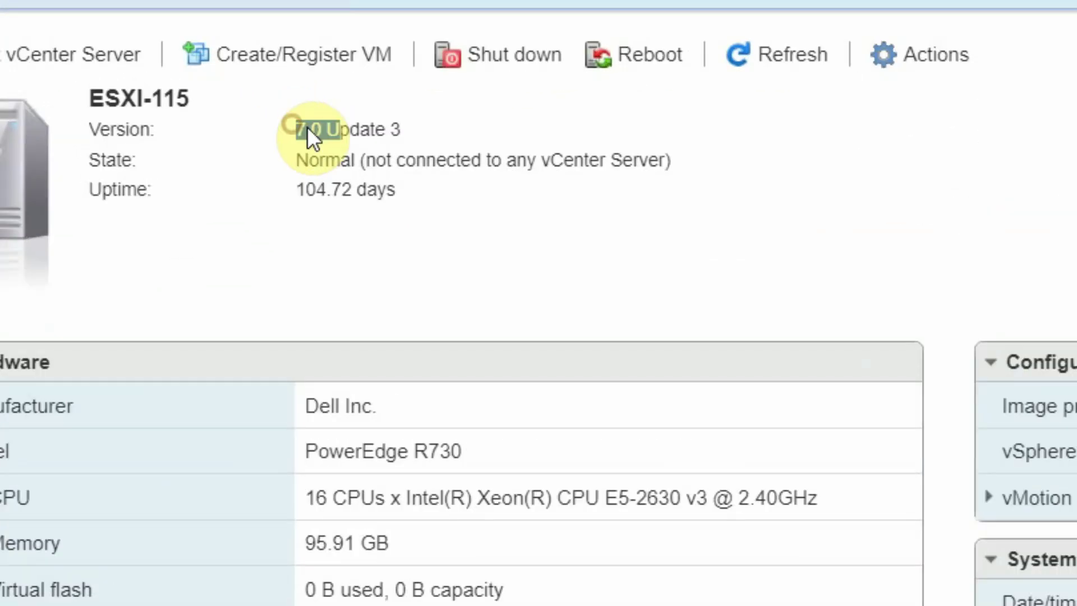
pyautogui.moveTo(307, 129); pyautogui.dragTo(415, 137)
pyautogui.click(417, 227)
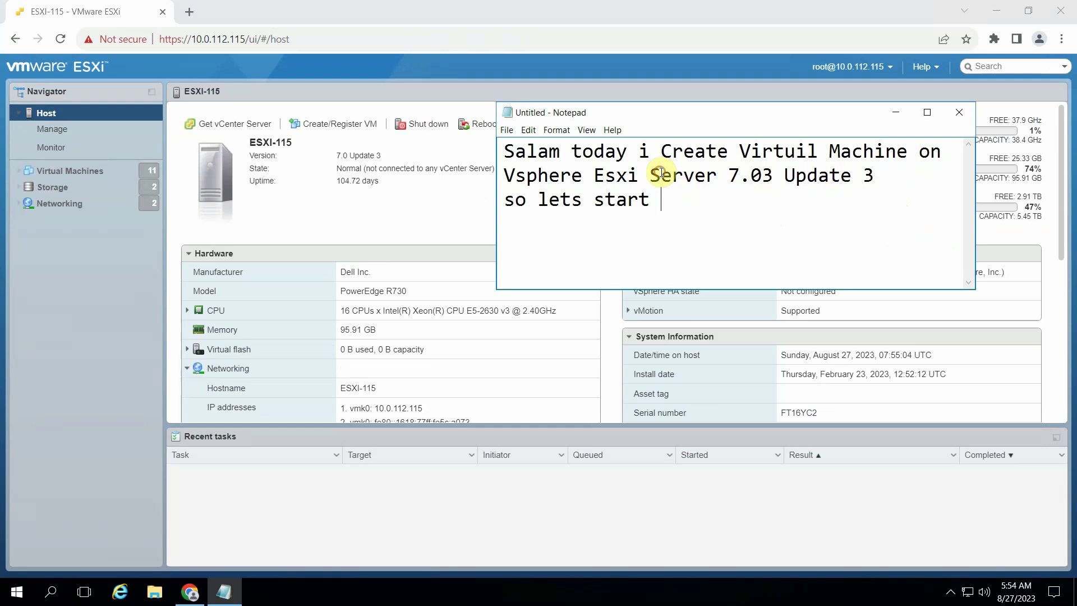
pyautogui.moveTo(655, 178); pyautogui.dragTo(718, 177)
pyautogui.click(408, 202)
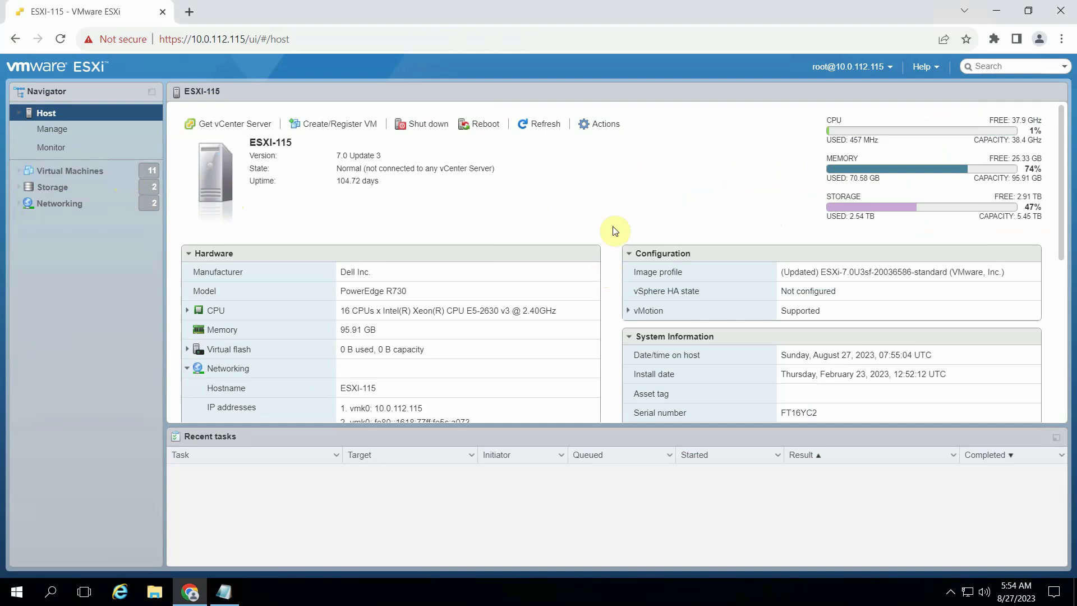
pyautogui.click(87, 174)
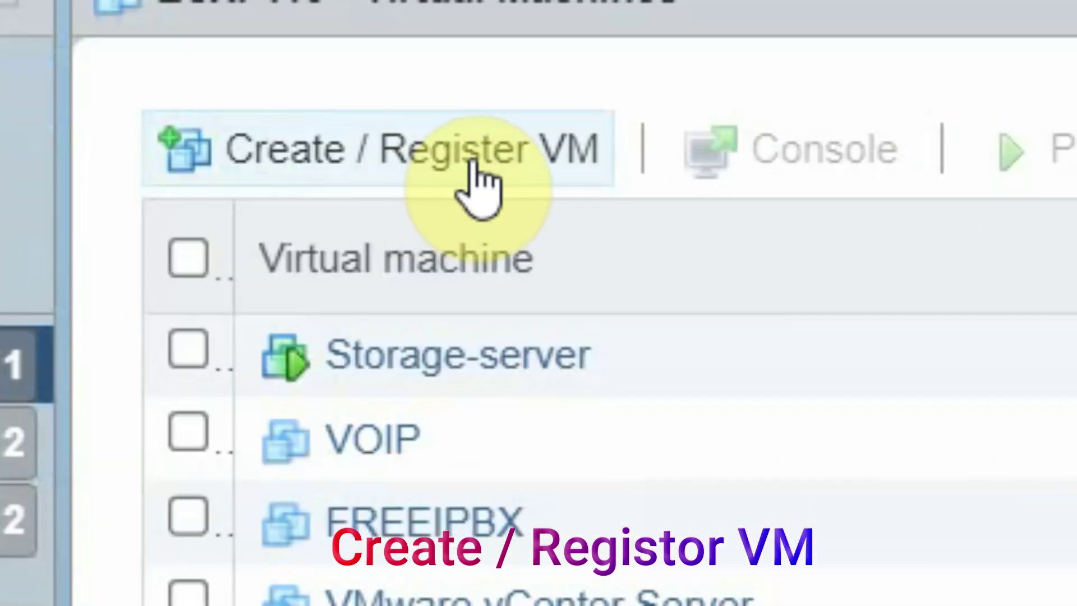
# Open and close the new VM wizard, then select the 'Create / Register VM' label text
pyautogui.click(459, 171)
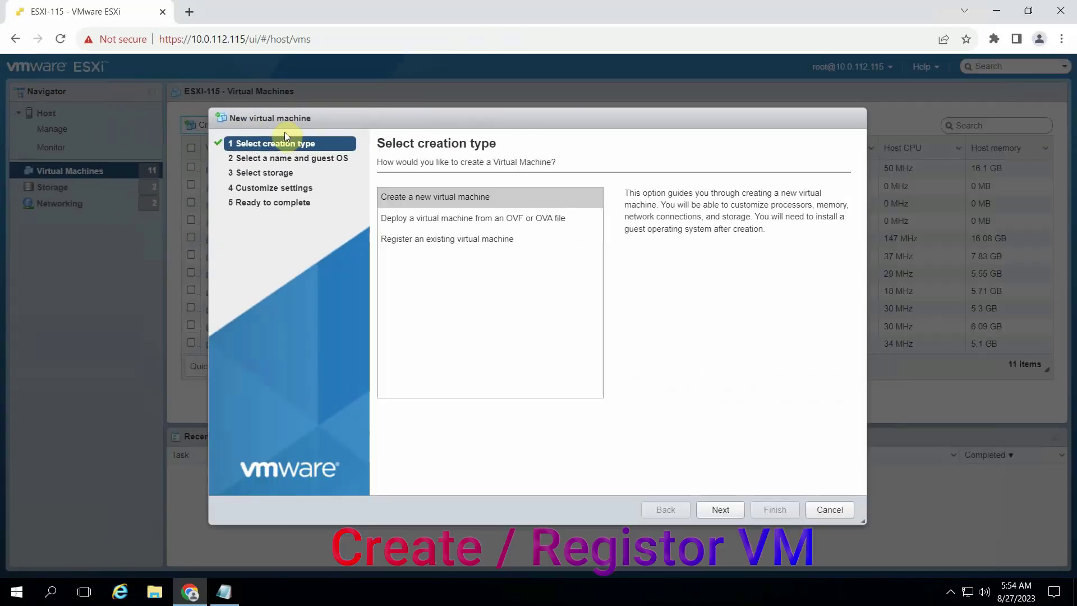
pyautogui.click(830, 510)
pyautogui.moveTo(169, 124); pyautogui.dragTo(288, 129)
pyautogui.hotkey('ctrl', 'c')
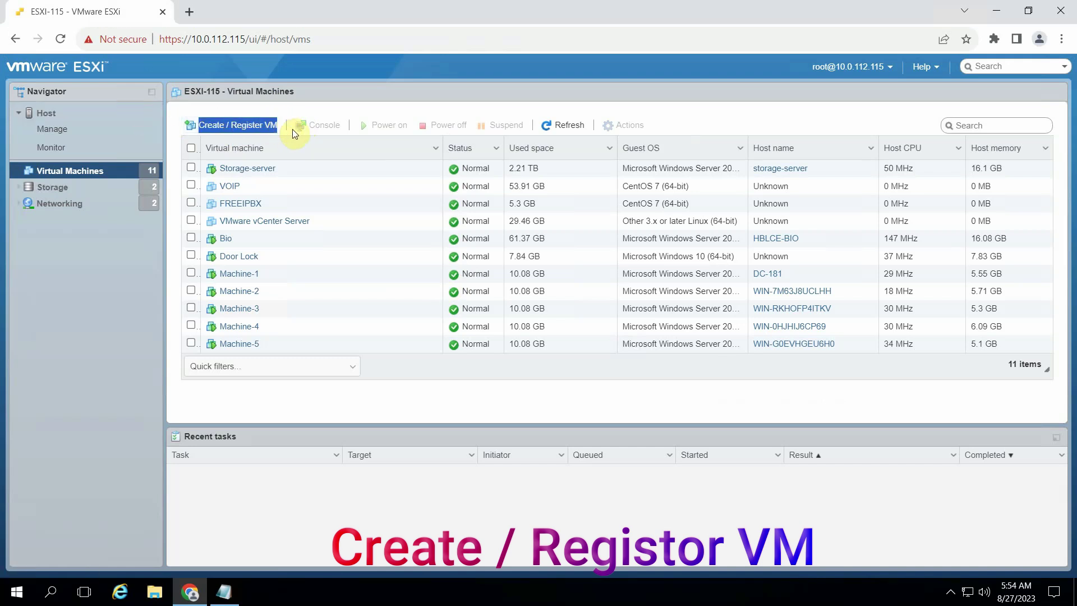
# Add the line '1- Create / Register VM' to the Notepad note and reopen the new VM wizard
pyautogui.click(224, 592)
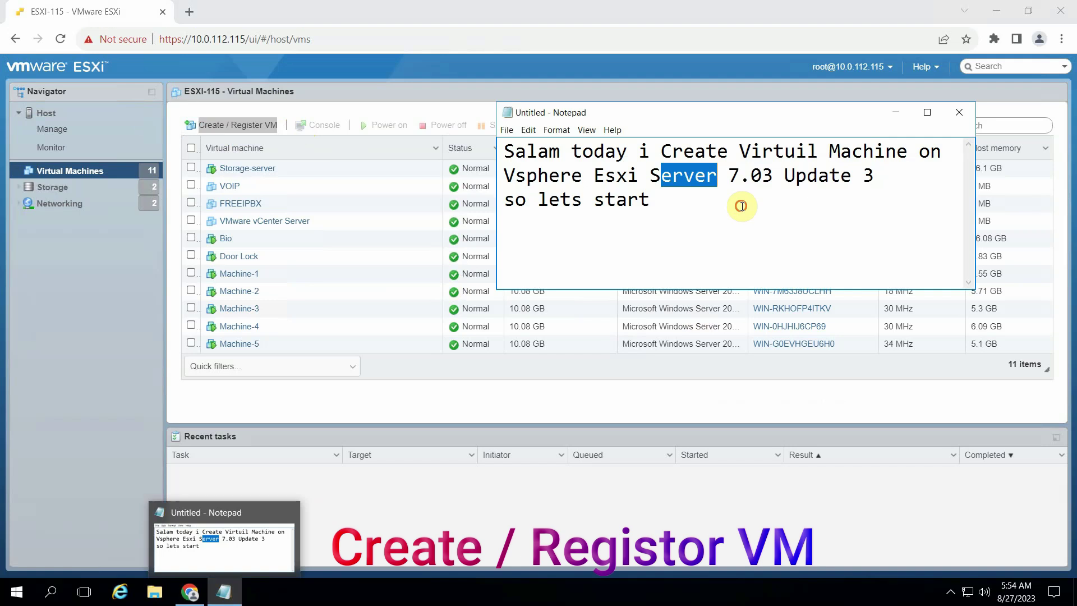
pyautogui.hotkey('ctrl', 'End')
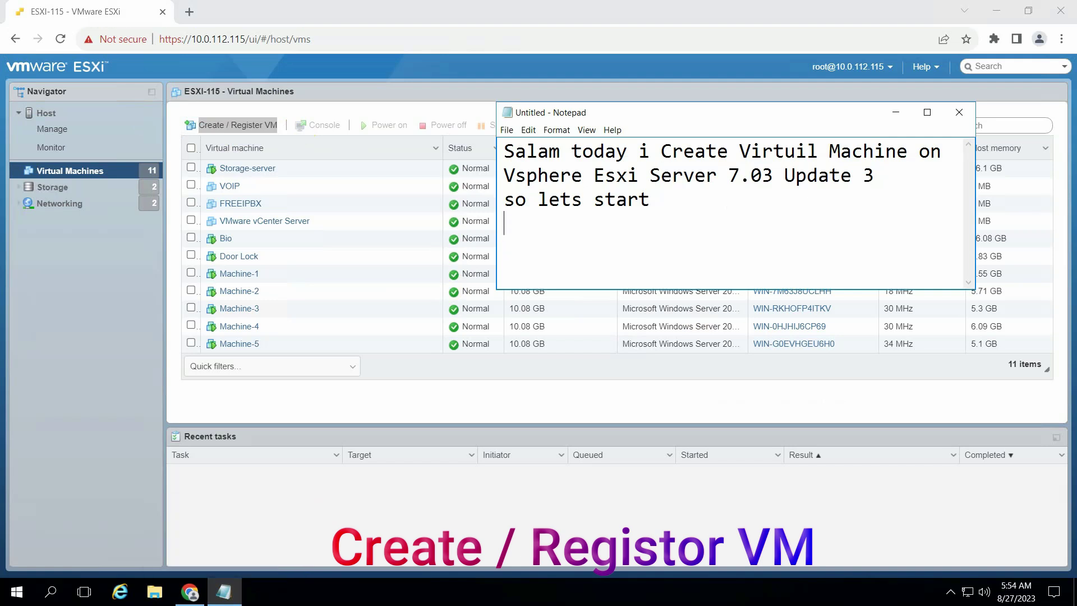
pyautogui.write('1-')
pyautogui.hotkey('ctrl', 'v')
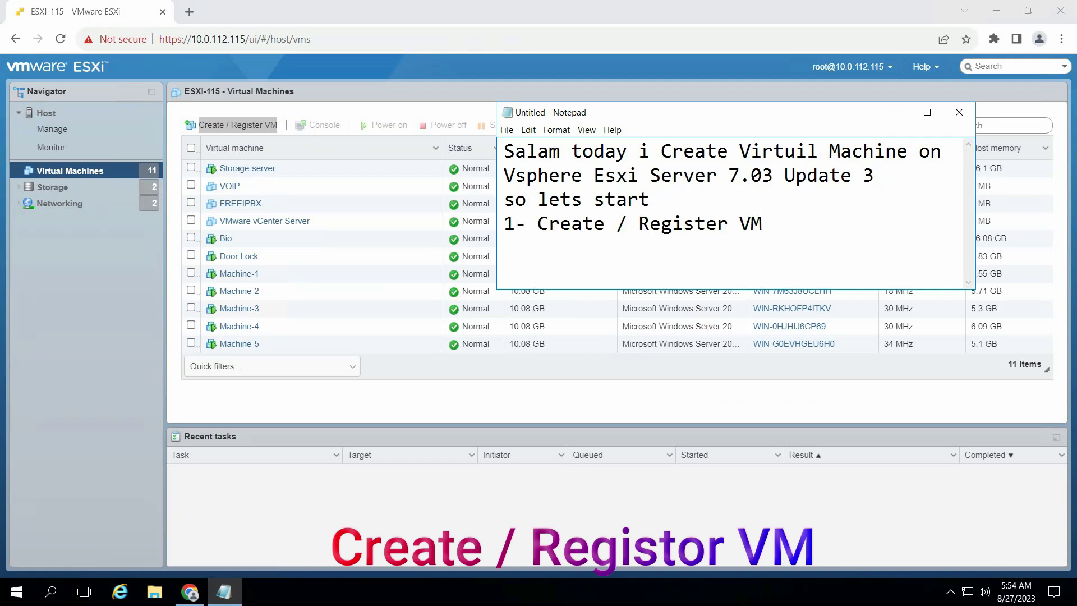
pyautogui.click(246, 127)
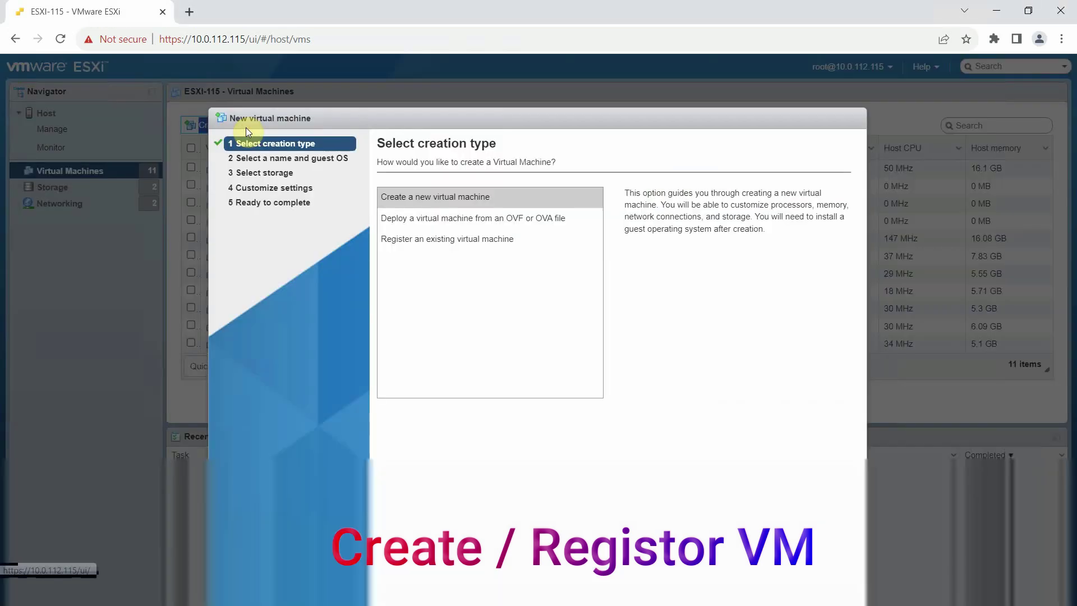
# Choose 'Create a new virtual machine' and clear a duplicated pasted line from the note
pyautogui.click(498, 196)
pyautogui.hotkey('alt', 'Tab')
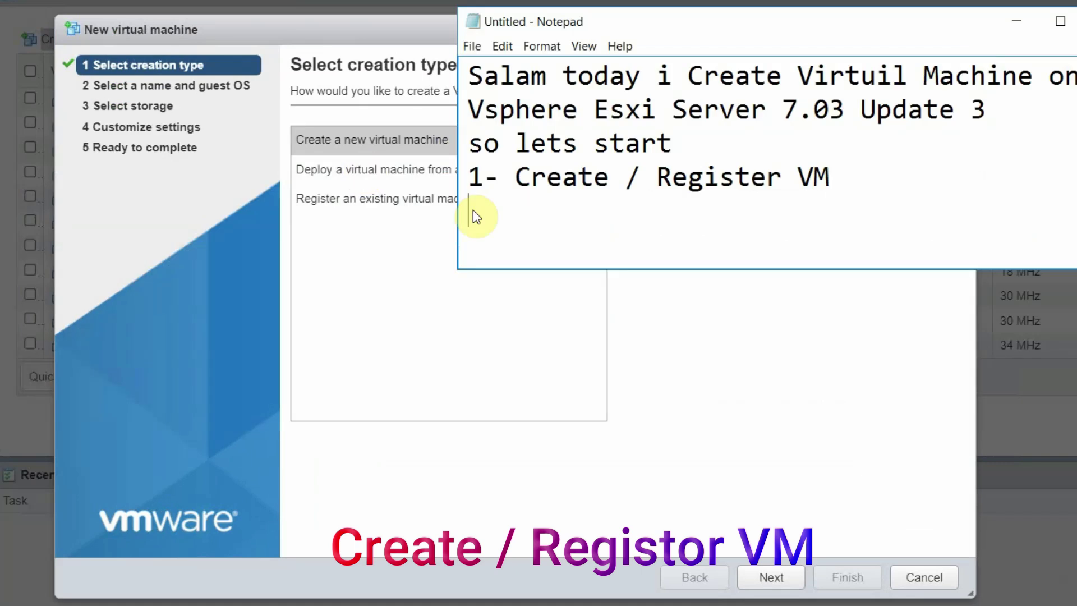
pyautogui.press('Return')
pyautogui.hotkey('ctrl', 'v')
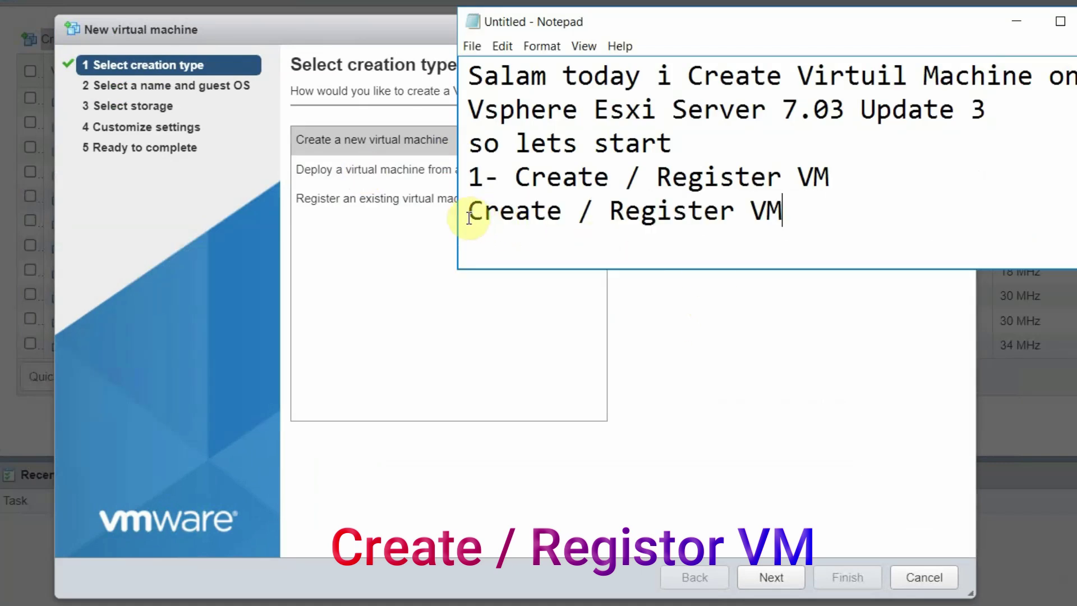
pyautogui.moveTo(469, 218); pyautogui.dragTo(817, 222)
pyautogui.click(418, 204)
pyautogui.press('BackSpace')
# Write '2- Create a new Virtual Machine' in the note and reselect that creation type in the wizard
pyautogui.write('2- C')
pyautogui.write('t')
pyautogui.press('BackSpace')
pyautogui.write('reat')
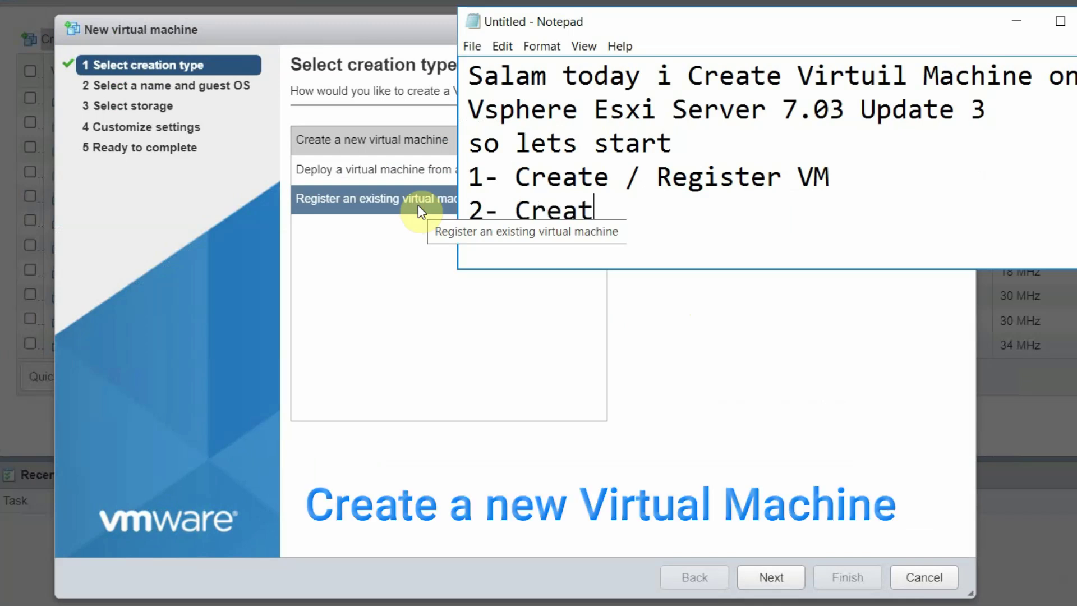
pyautogui.write('e a  new R')
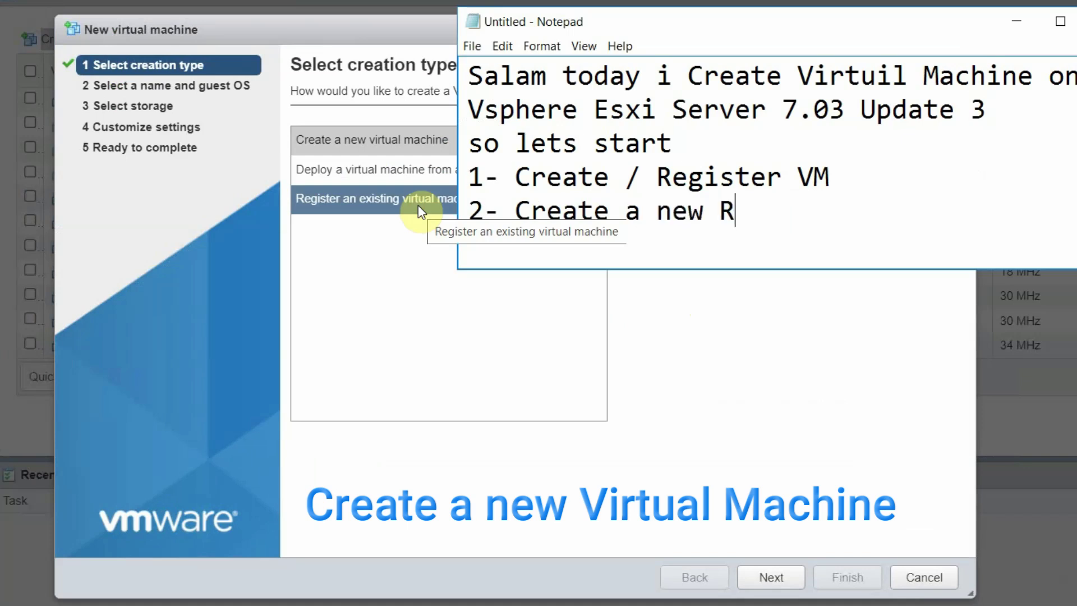
pyautogui.press('BackSpace')
pyautogui.write('Virtual Machine')
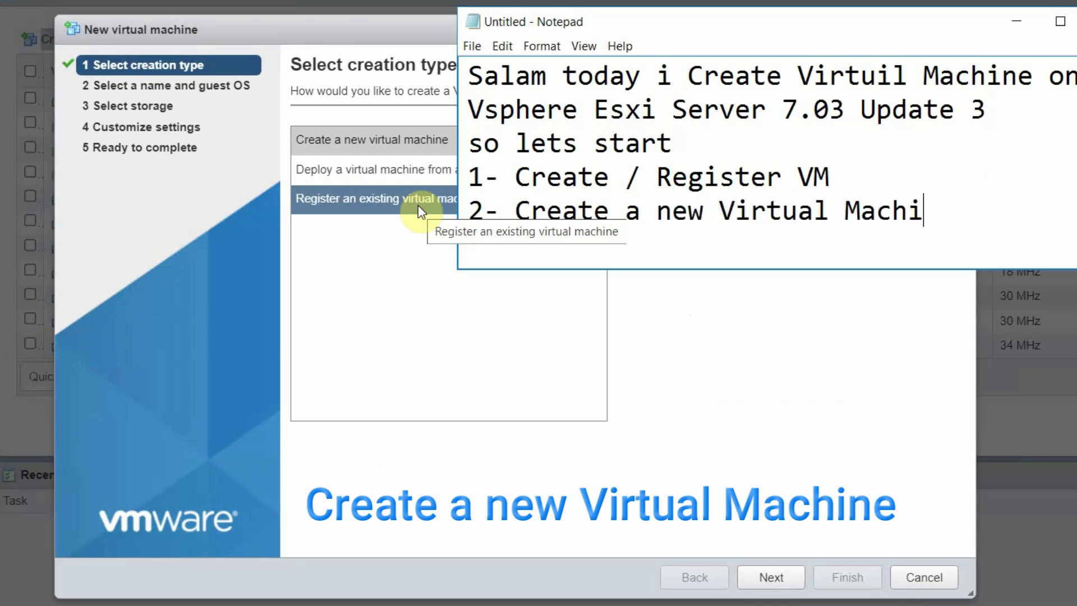
pyautogui.click(433, 129)
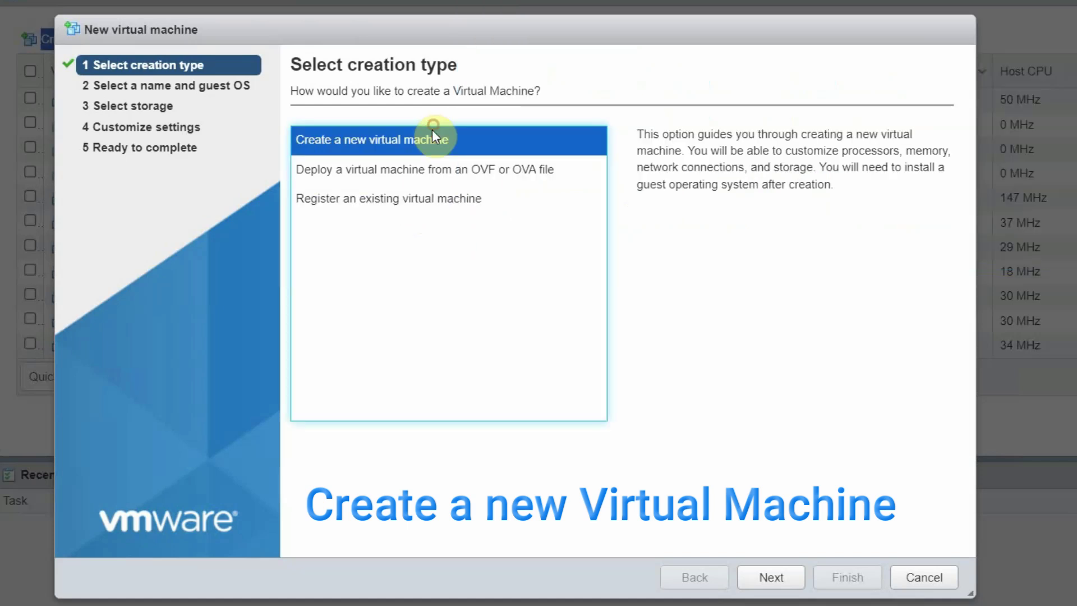
# Name the new virtual machine 'ismail IT Solutions'
pyautogui.click(769, 576)
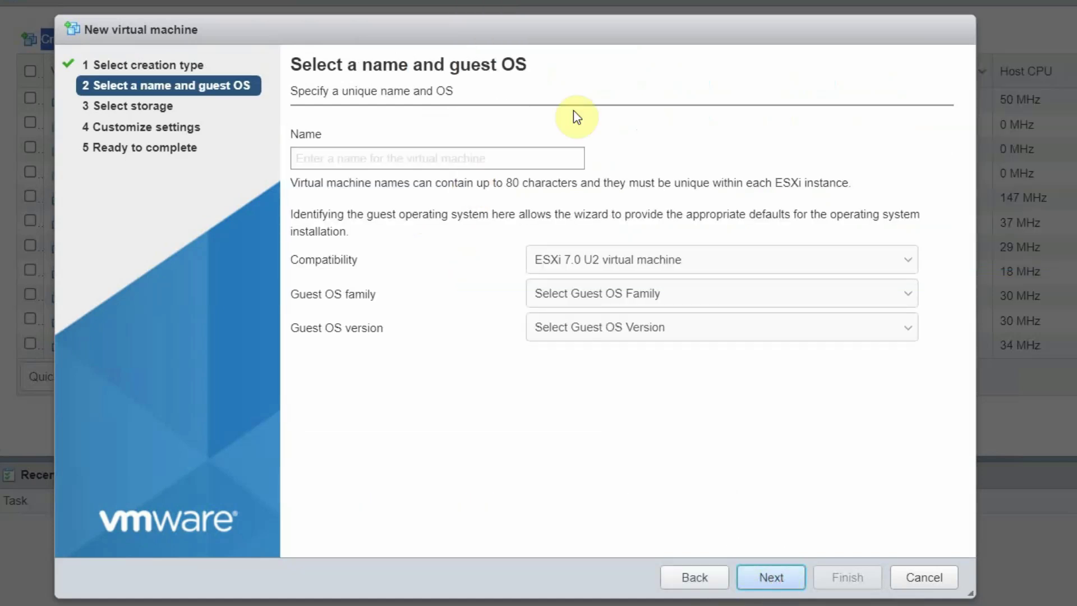
pyautogui.click(432, 150)
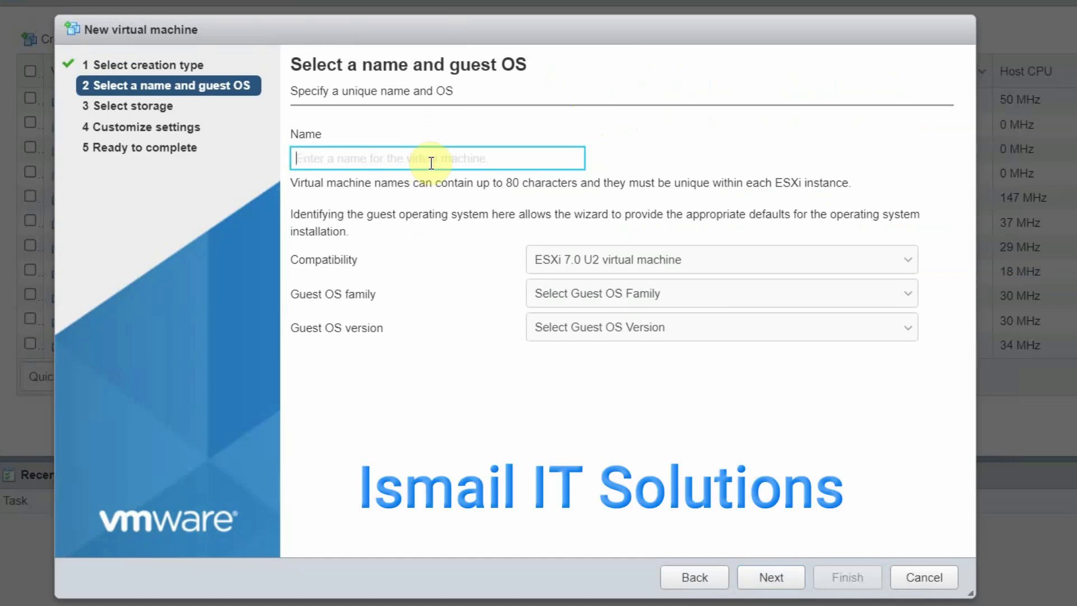
pyautogui.write('ismail IT')
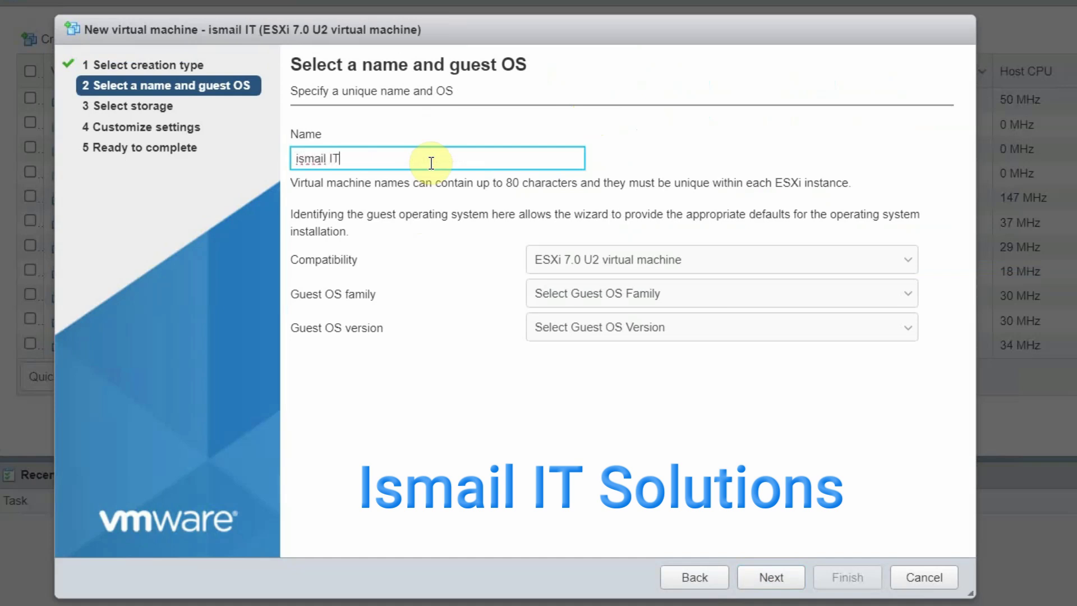
pyautogui.write(' Solutions')
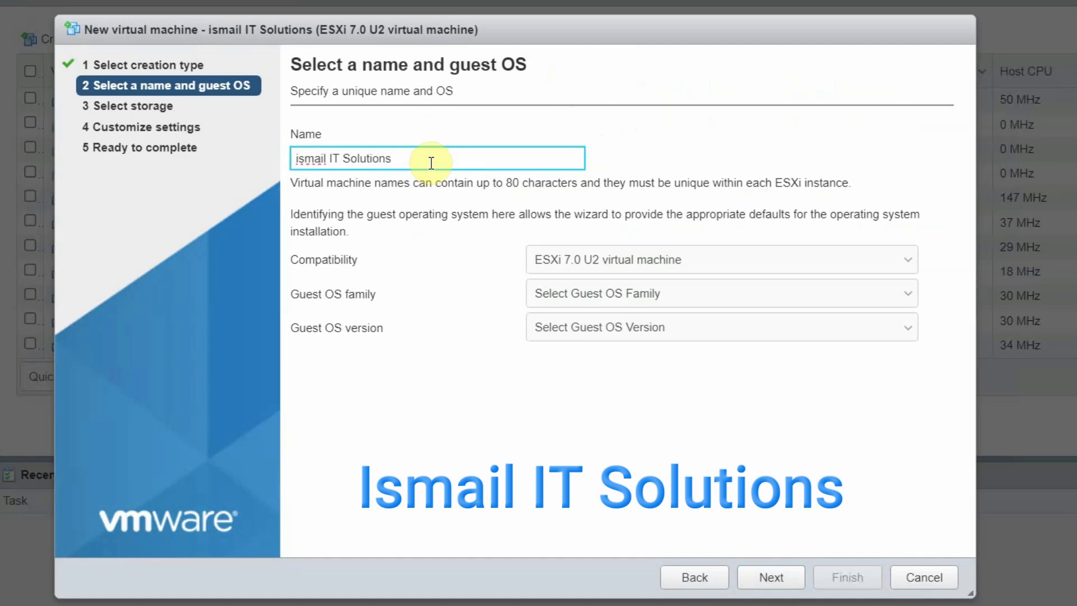
pyautogui.moveTo(432, 162); pyautogui.dragTo(221, 157)
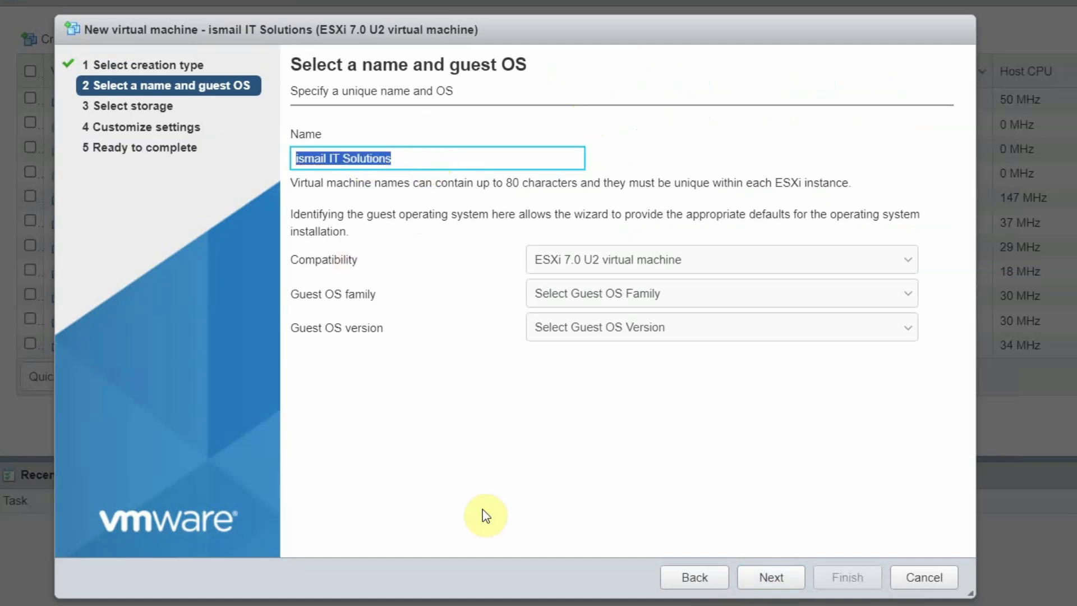
pyautogui.moveTo(419, 157); pyautogui.dragTo(284, 146)
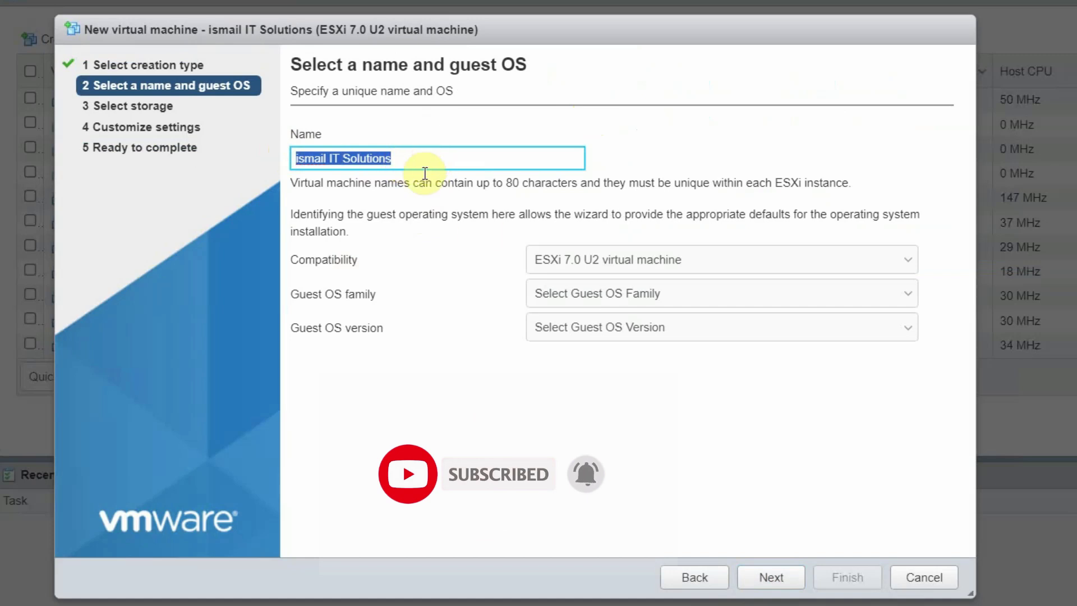
# Keep ESXi 7.0 U2 compatibility, set guest OS to Windows Server 2022 (64-bit), and continue to storage
pyautogui.click(680, 262)
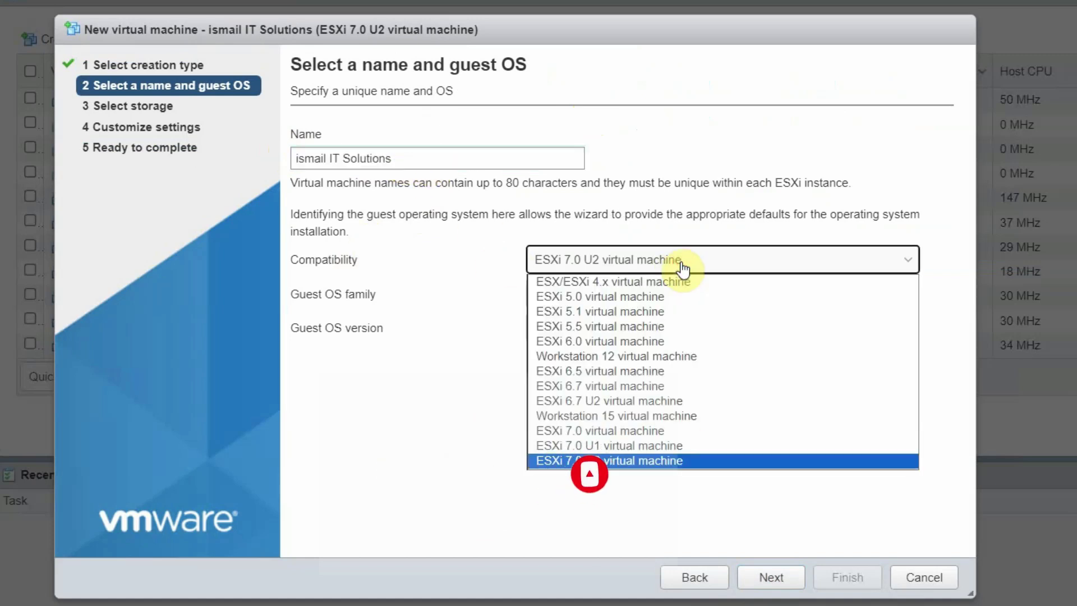
pyautogui.click(668, 461)
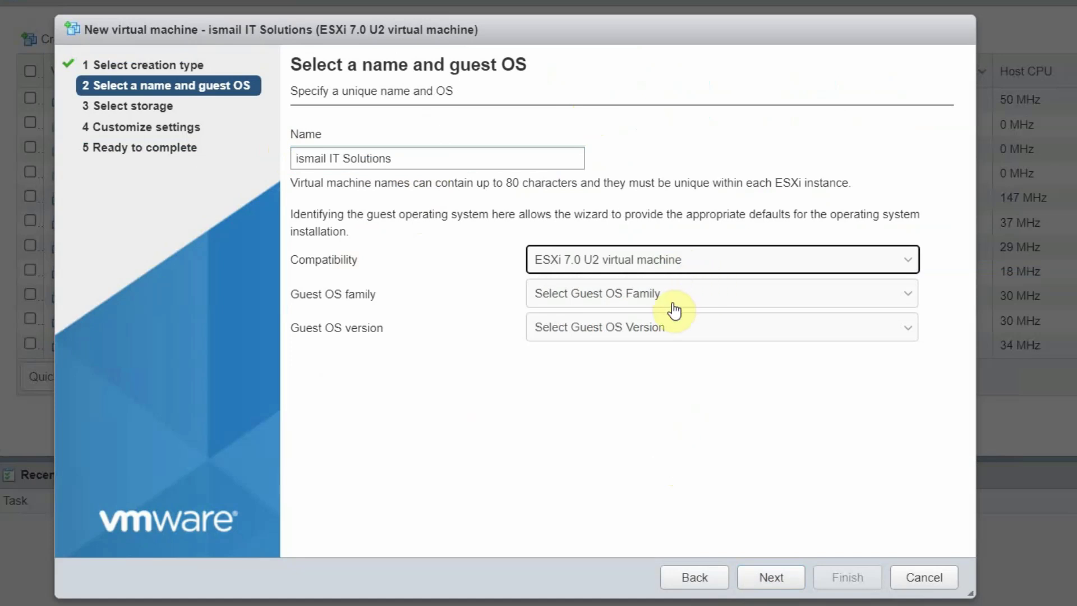
pyautogui.click(674, 304)
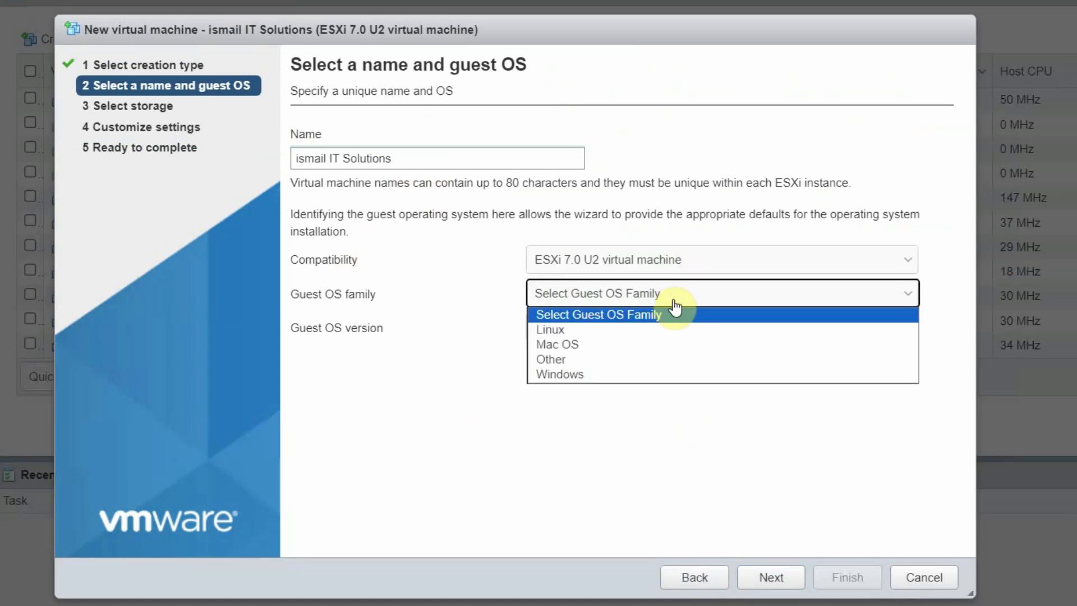
pyautogui.click(607, 374)
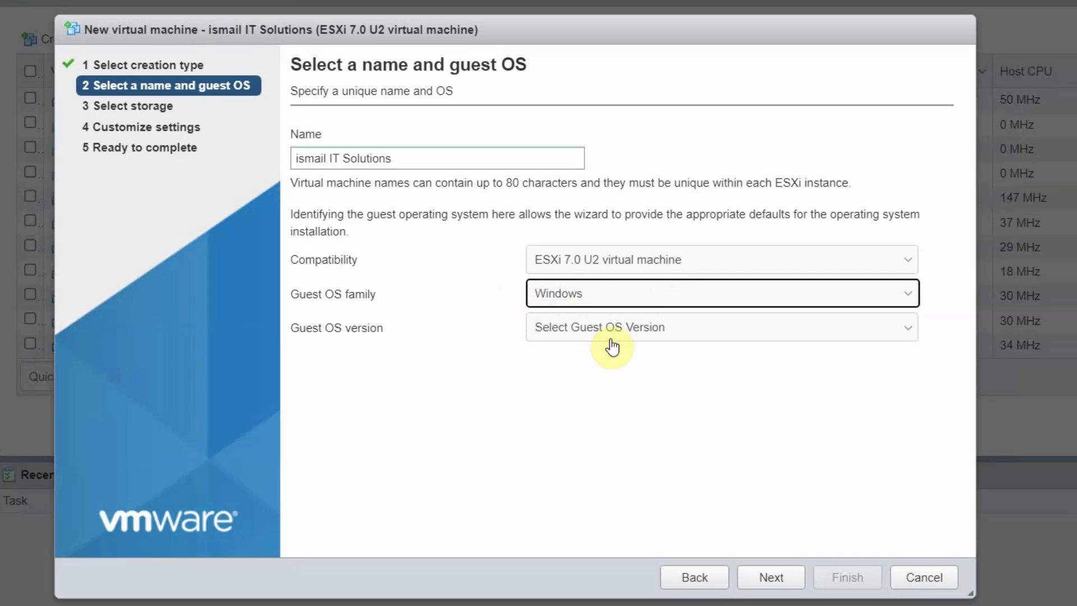
pyautogui.click(634, 331)
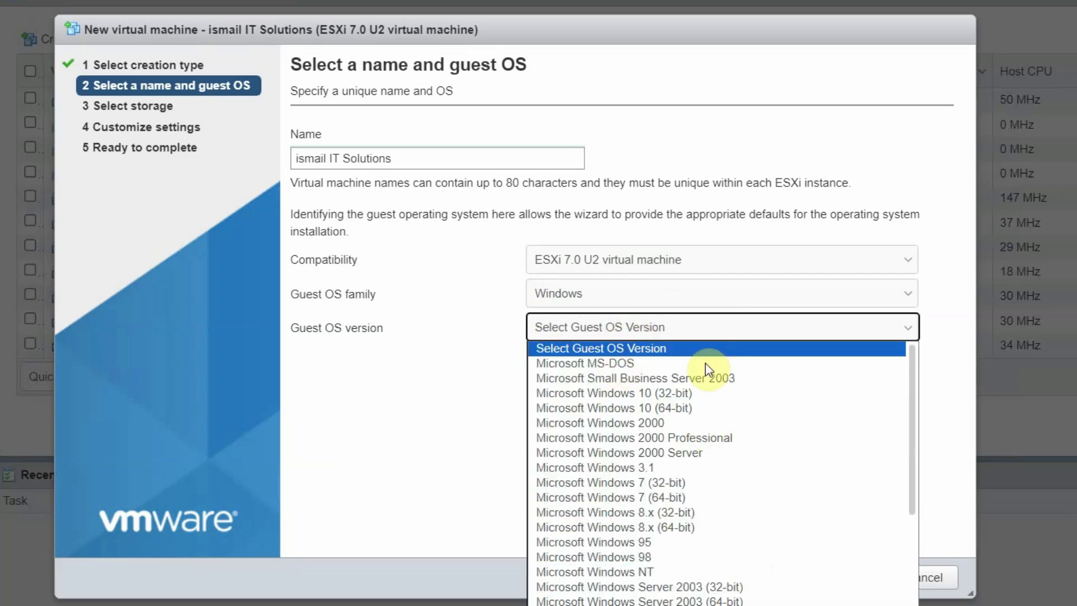
pyautogui.click(657, 298)
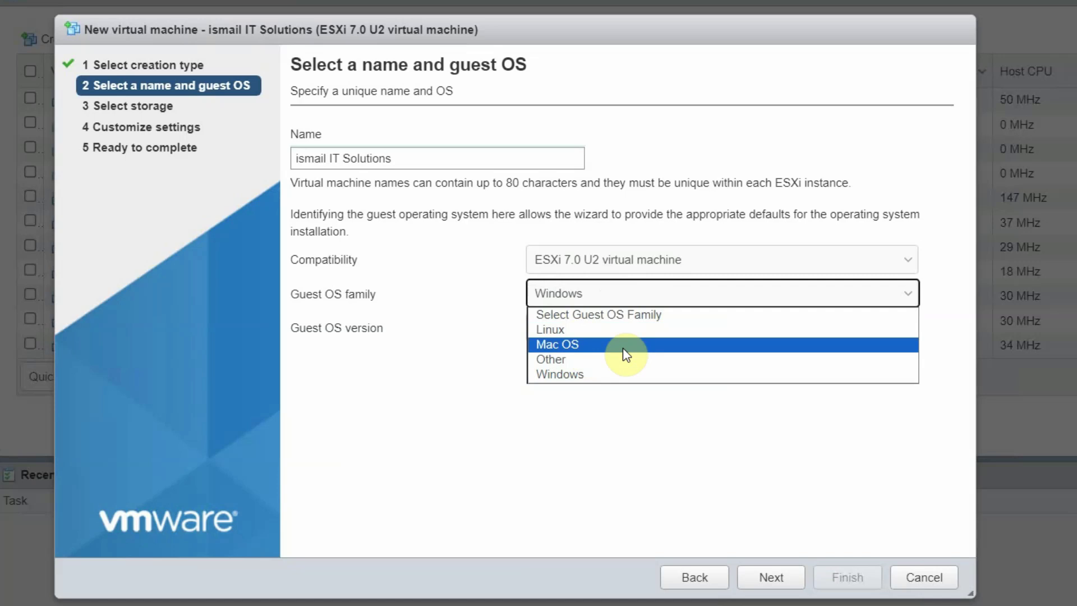
pyautogui.click(612, 382)
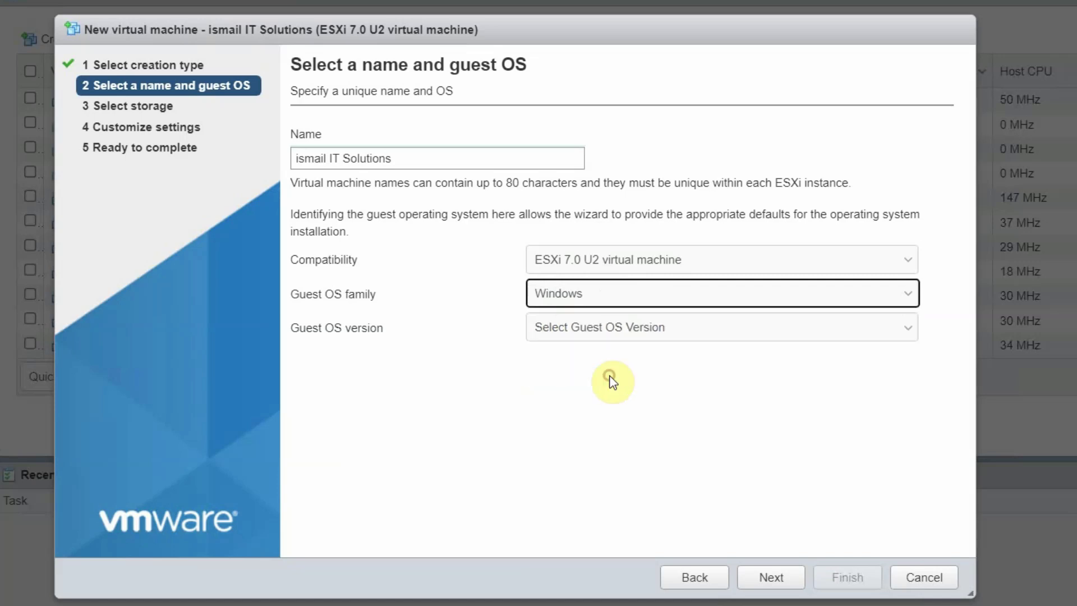
pyautogui.click(678, 336)
pyautogui.scroll(-4, 793, 511)
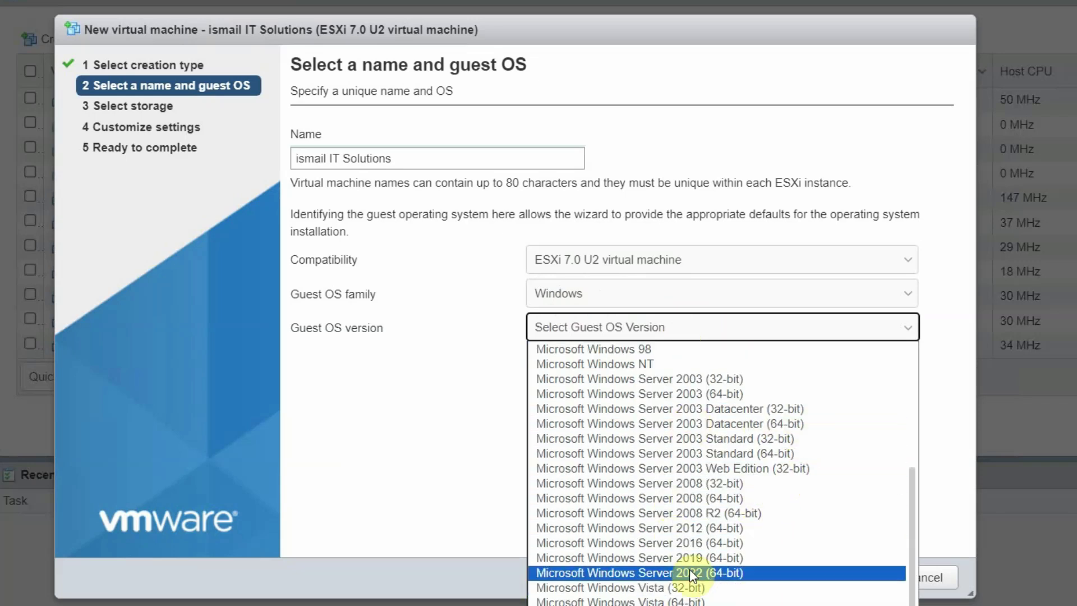
pyautogui.click(746, 571)
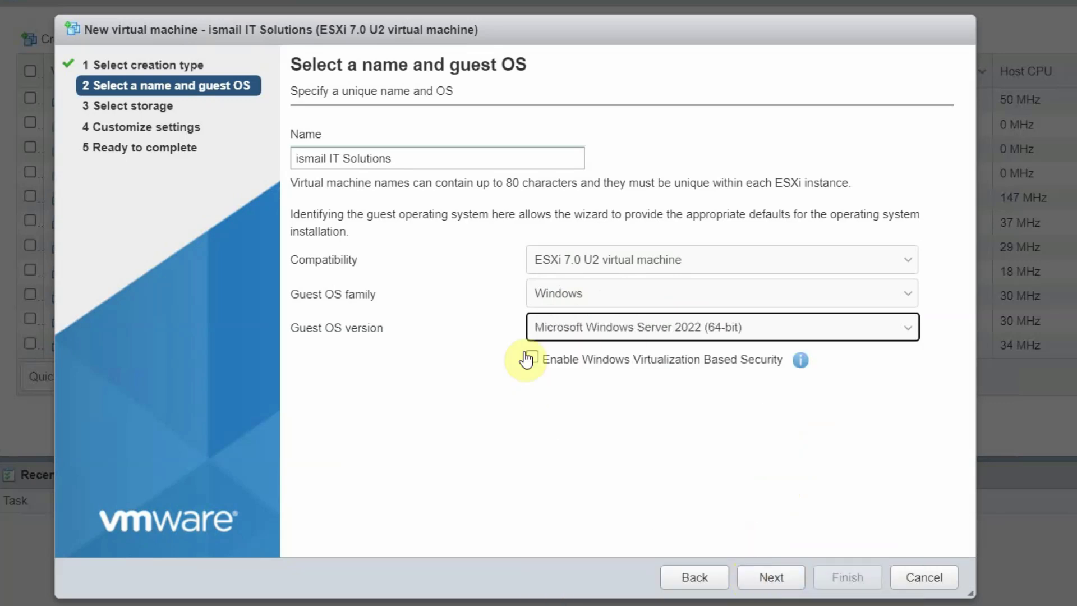
pyautogui.click(782, 579)
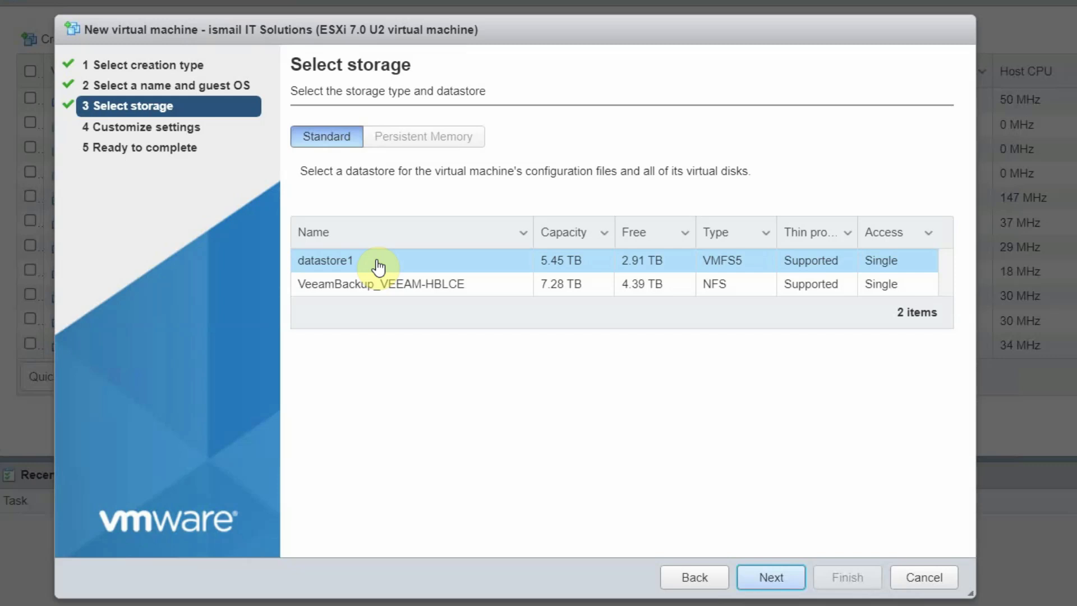
# Accept datastore1 as the VM's storage and continue to Customize settings
pyautogui.click(770, 578)
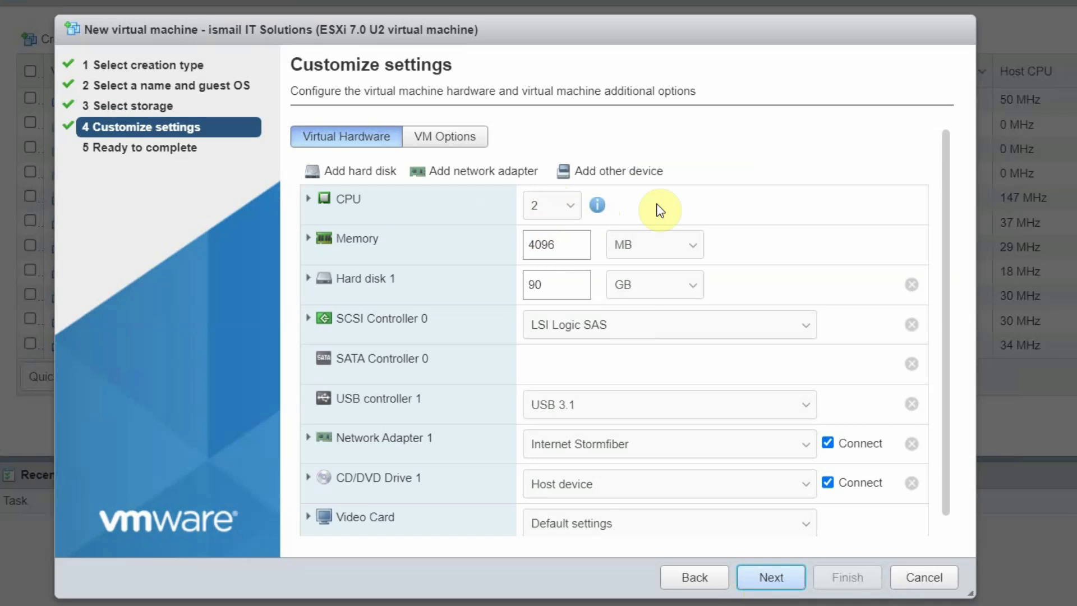
# Change Hard disk 1 size from 90 GB to 50 GB
pyautogui.doubleClick(560, 245)
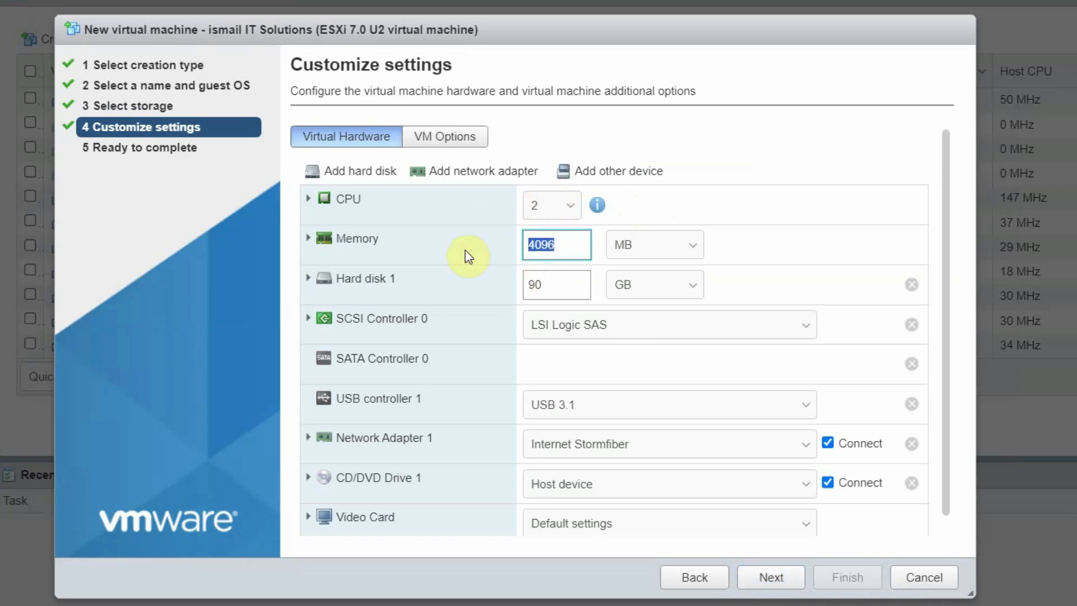
pyautogui.click(560, 286)
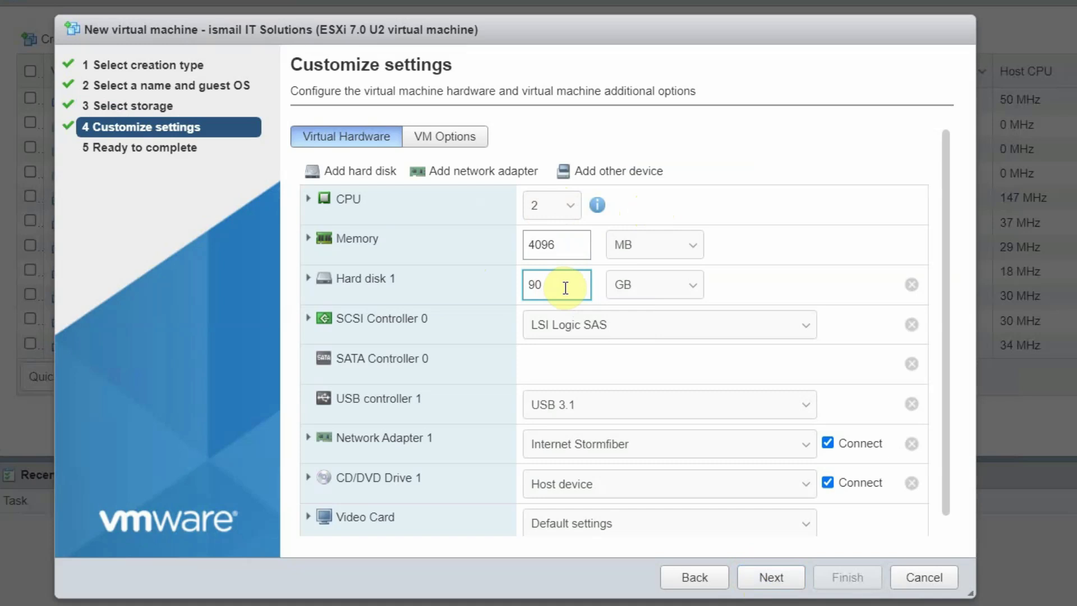
pyautogui.moveTo(565, 287); pyautogui.dragTo(505, 293)
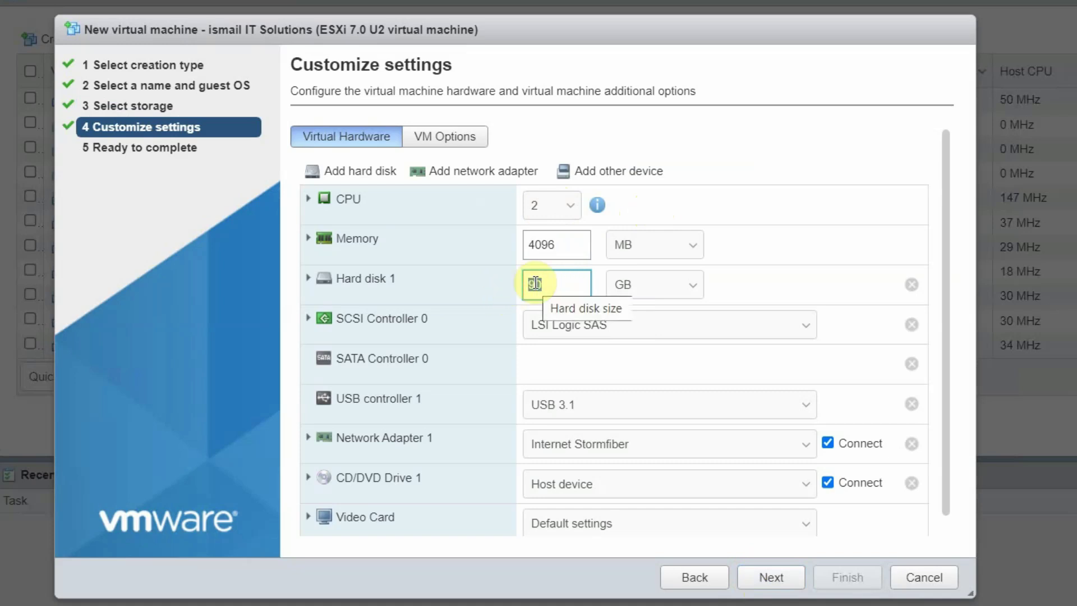
pyautogui.write('50')
pyautogui.moveTo(535, 283); pyautogui.dragTo(510, 289)
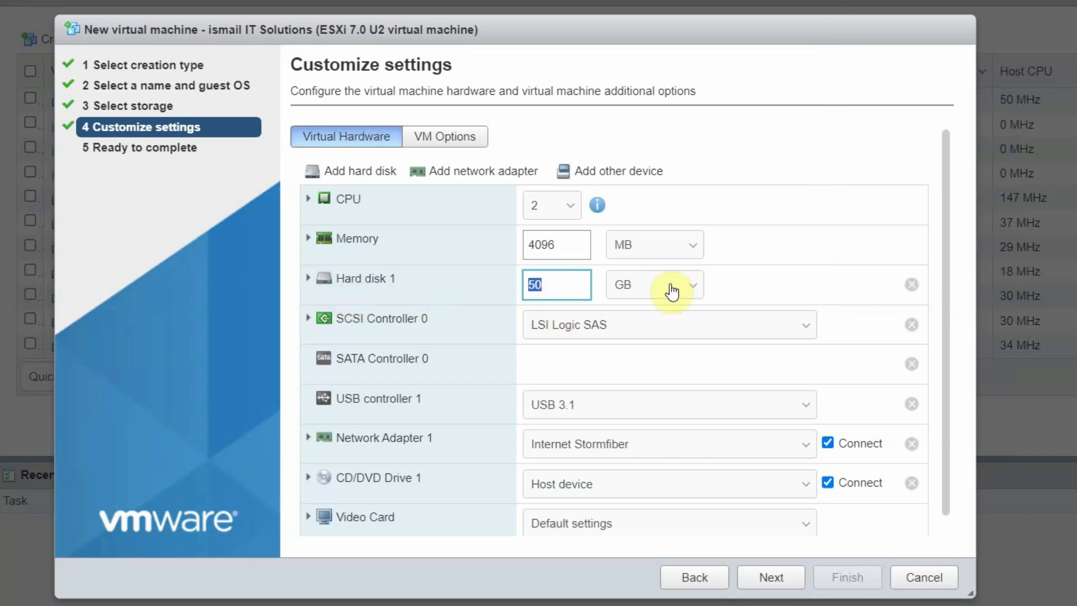
# Set CD/DVD Drive 1 source to Datastore ISO file
pyautogui.scroll(-1, 605, 416)
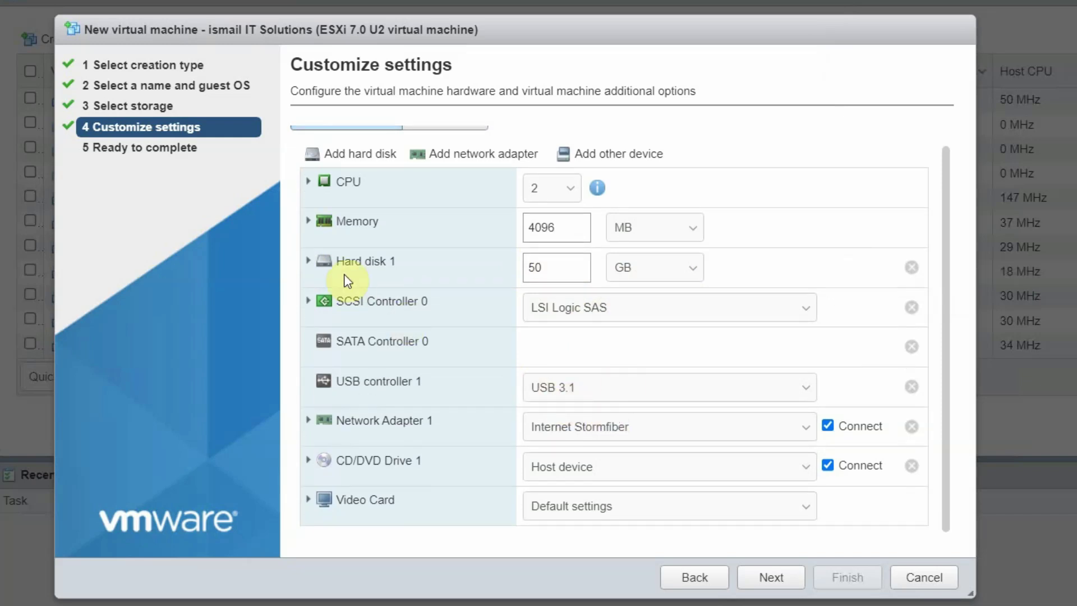
pyautogui.click(540, 474)
pyautogui.click(583, 501)
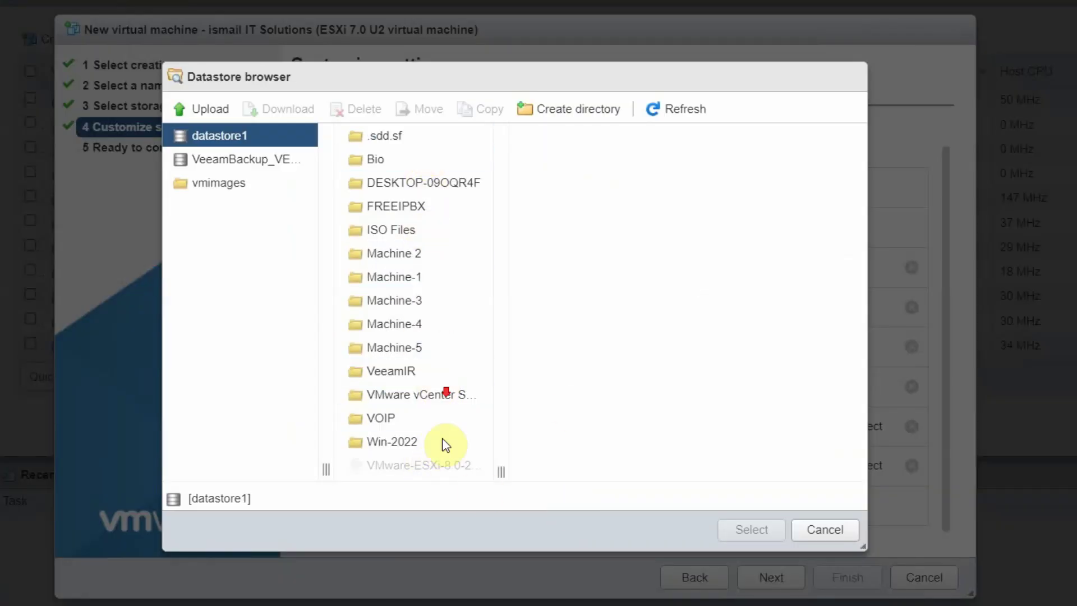
# Pick the Windows Server 2022 x64 LTSC ISO from datastore1's ISO Files folder for the CD/DVD drive
pyautogui.click(417, 235)
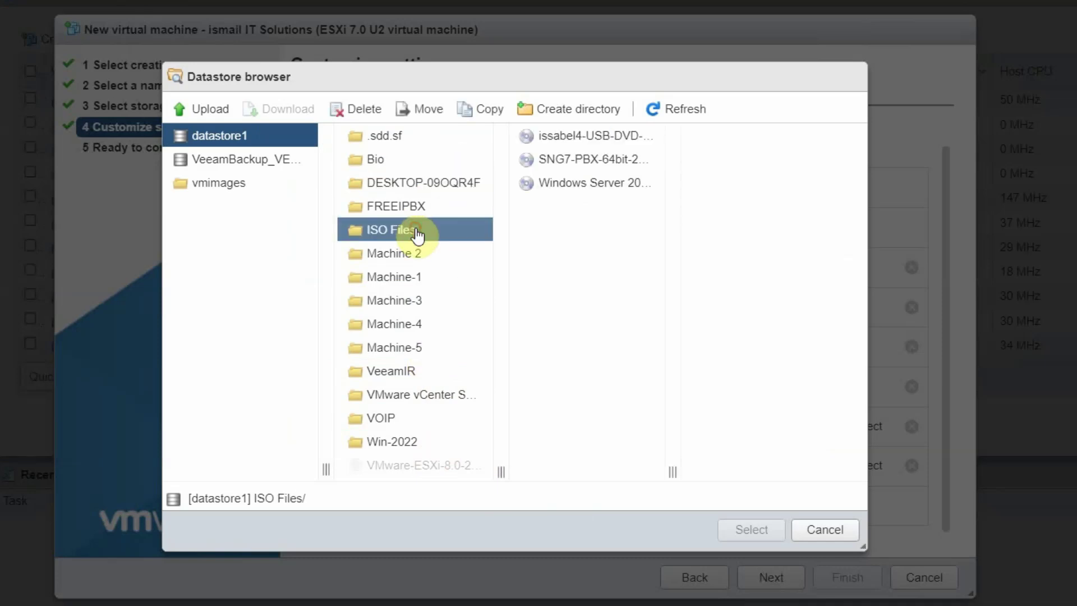
pyautogui.moveTo(673, 471); pyautogui.dragTo(756, 475)
pyautogui.click(662, 192)
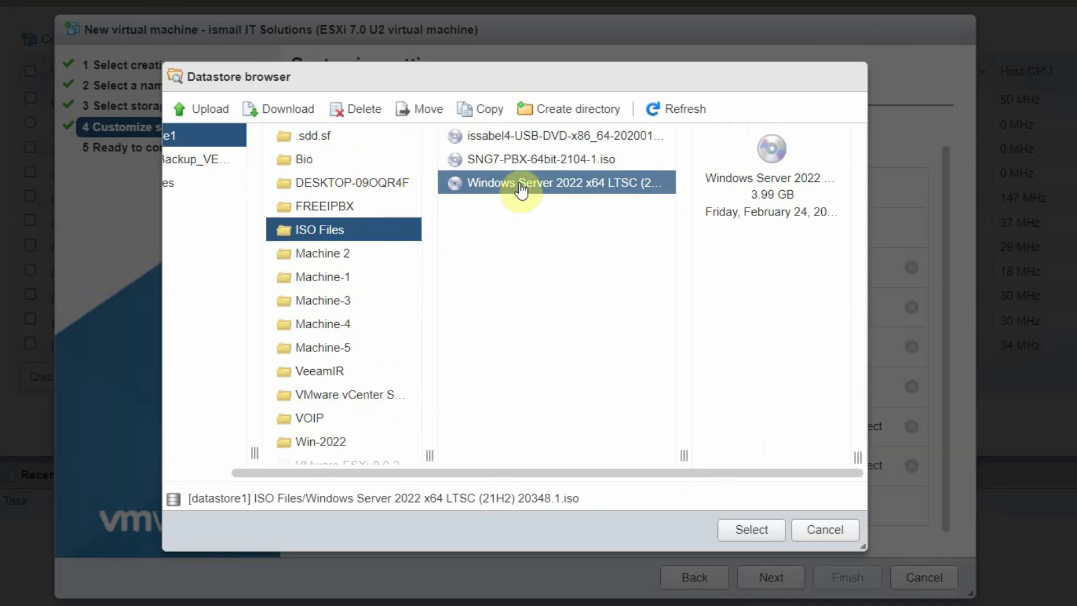
pyautogui.click(200, 118)
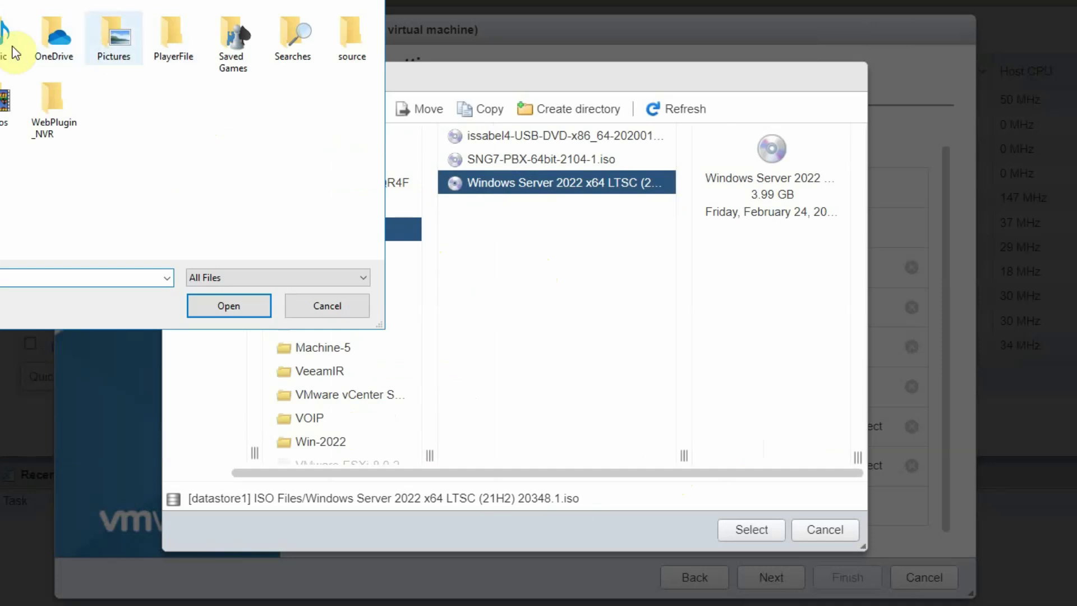
pyautogui.click(353, 310)
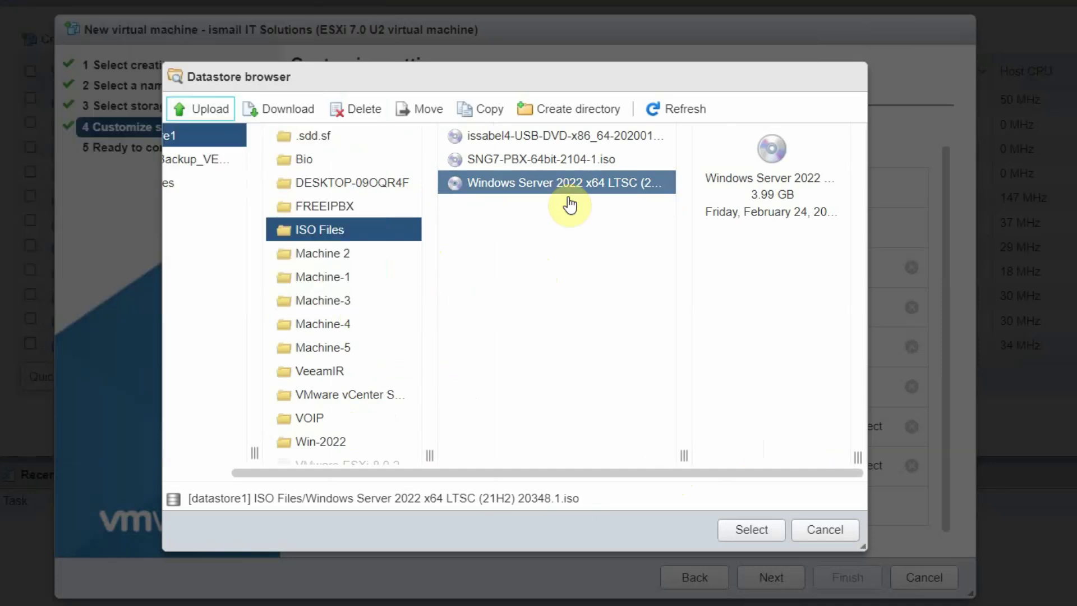
pyautogui.click(752, 530)
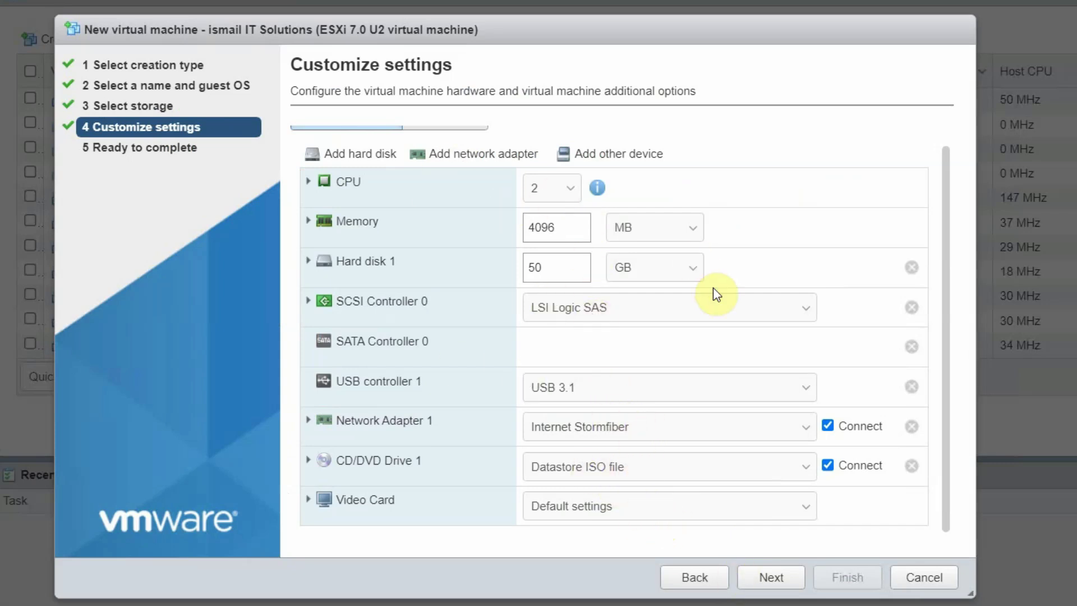
# Switch Network Adapter 1 from Internet Stormfiber to VM Network and reach Ready to complete
pyautogui.click(768, 577)
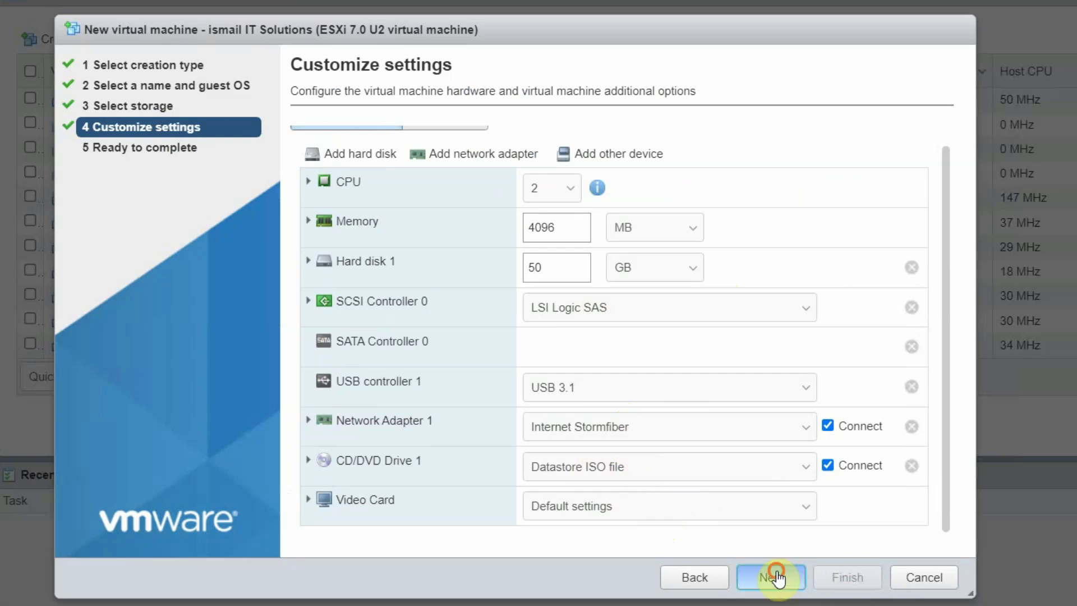
pyautogui.click(718, 576)
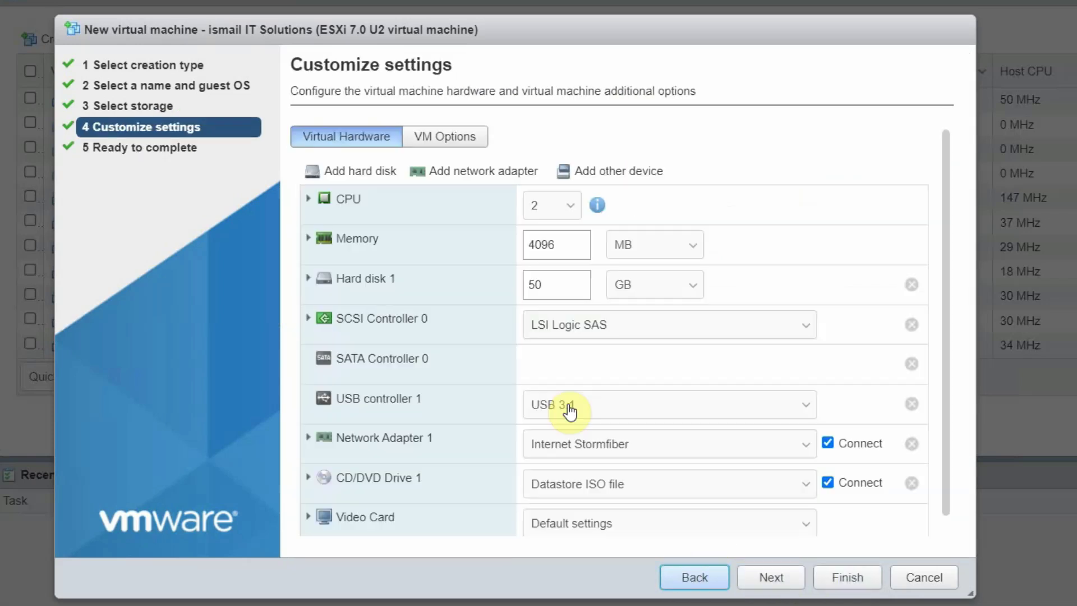
pyautogui.click(601, 445)
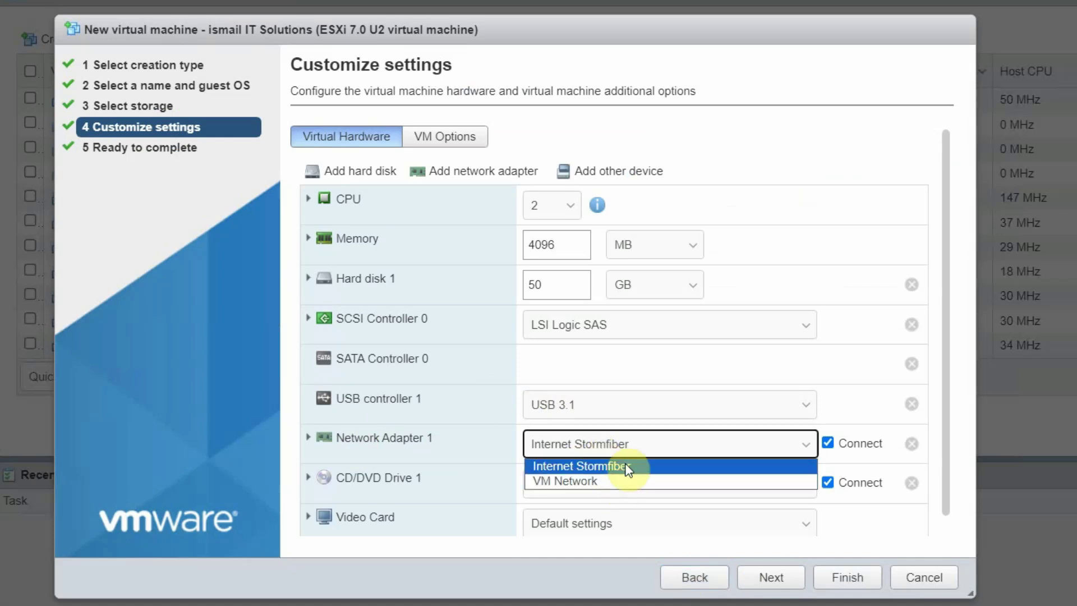
pyautogui.click(627, 482)
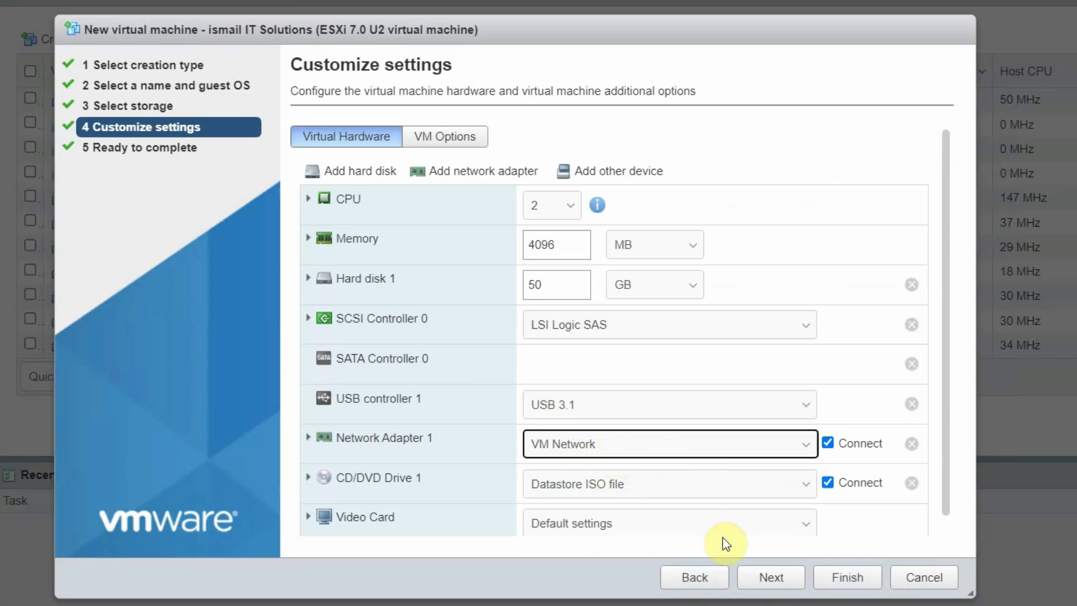
pyautogui.click(772, 577)
pyautogui.scroll(-3, 623, 241)
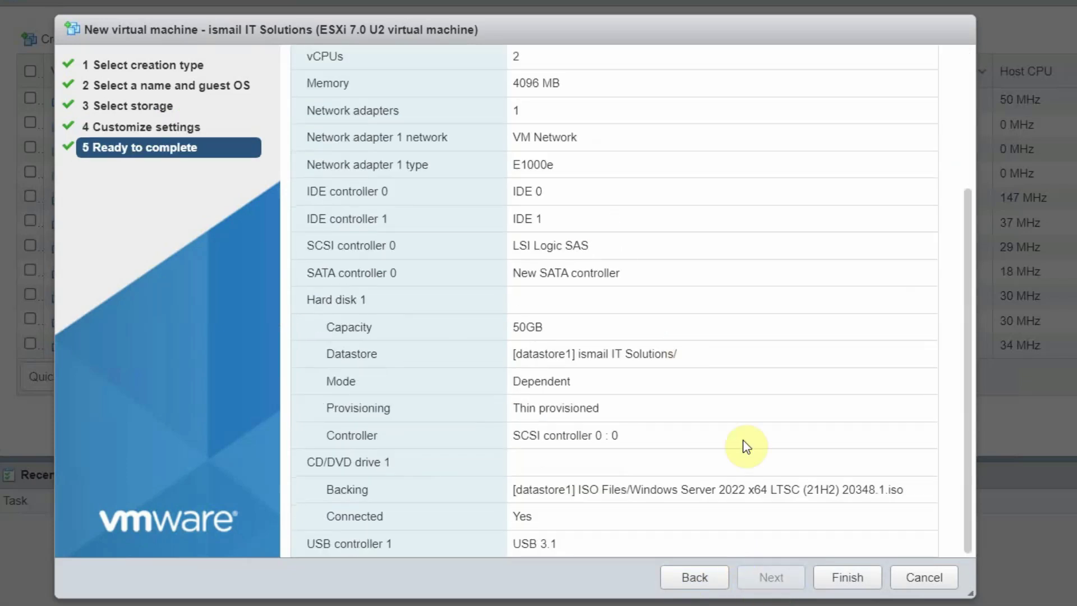
# Finish the wizard to create the 'ismail IT Solutions' VM and open its details page
pyautogui.click(852, 585)
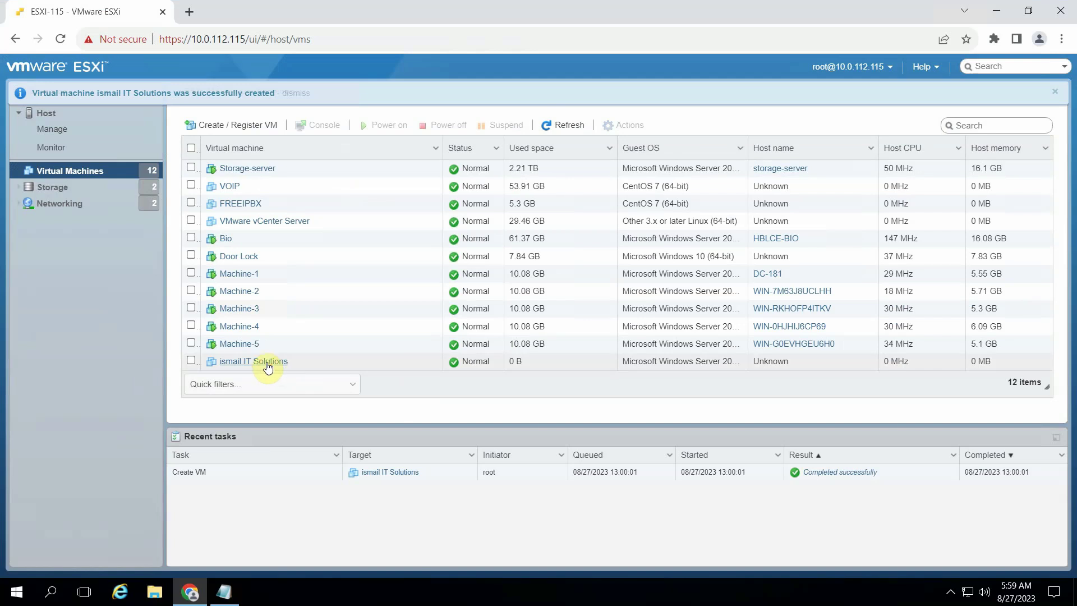
pyautogui.click(381, 337)
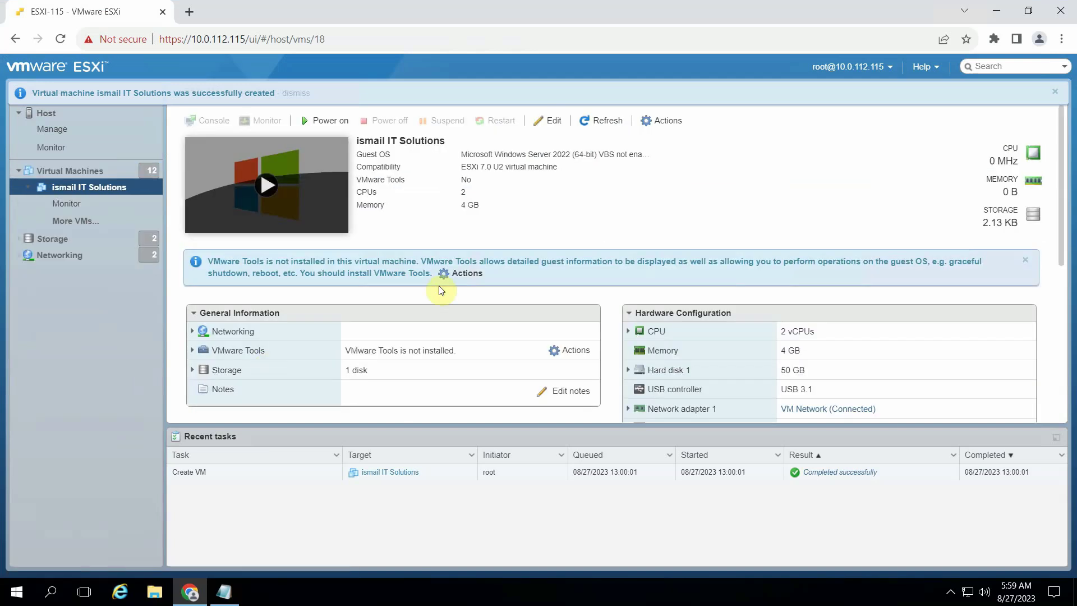
# Power on the 'ismail IT Solutions' VM and check its console, then close it
pyautogui.click(323, 119)
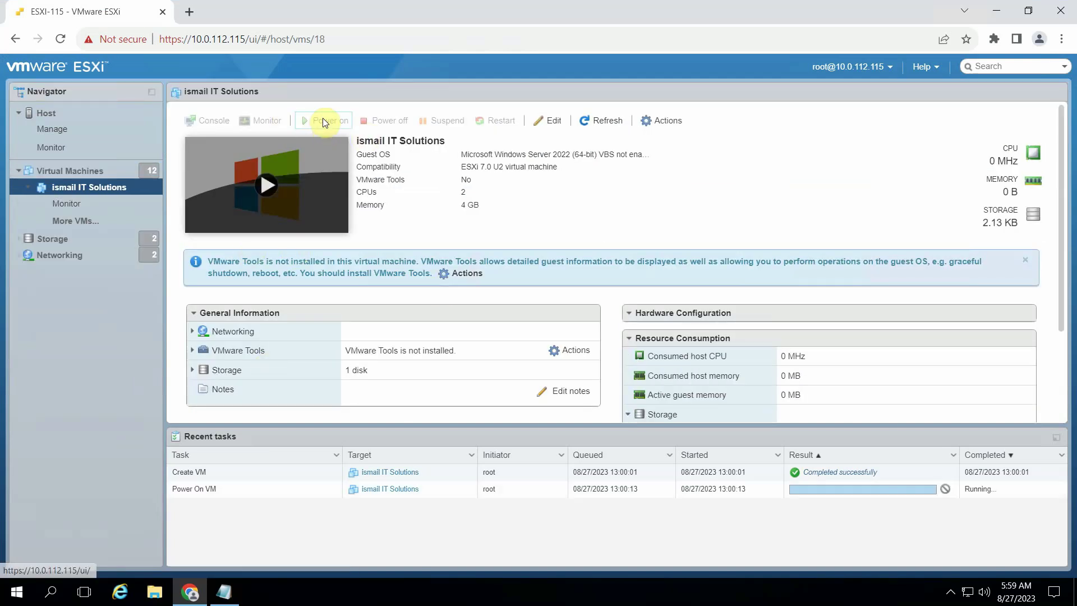
pyautogui.click(312, 212)
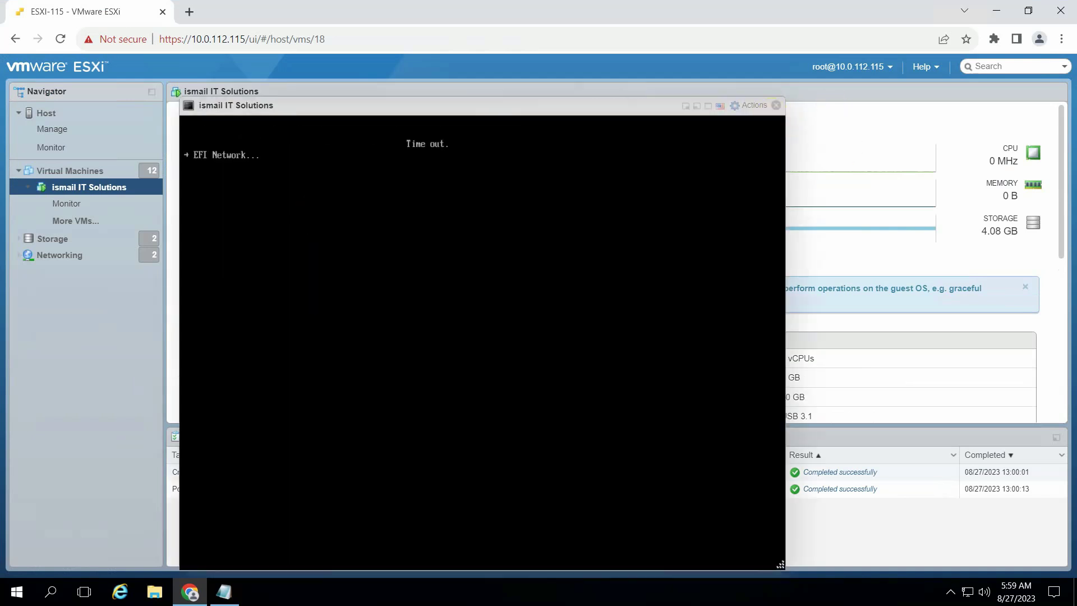
pyautogui.click(777, 108)
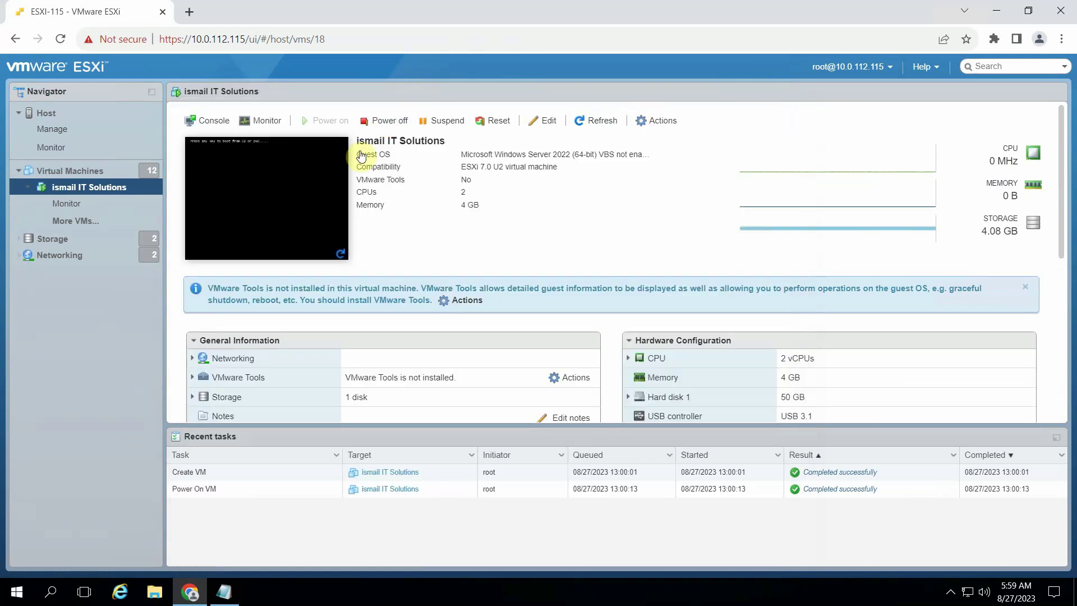
# Power-cycle the VM and press Enter at the console prompt to boot from the Windows DVD
pyautogui.click(387, 120)
pyautogui.click(647, 365)
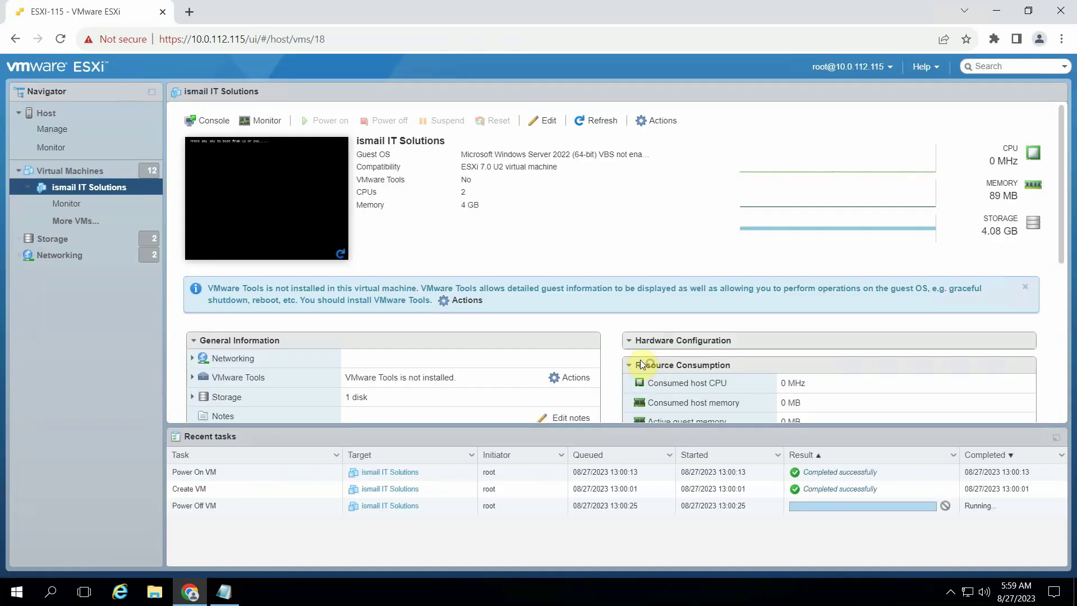
pyautogui.click(326, 120)
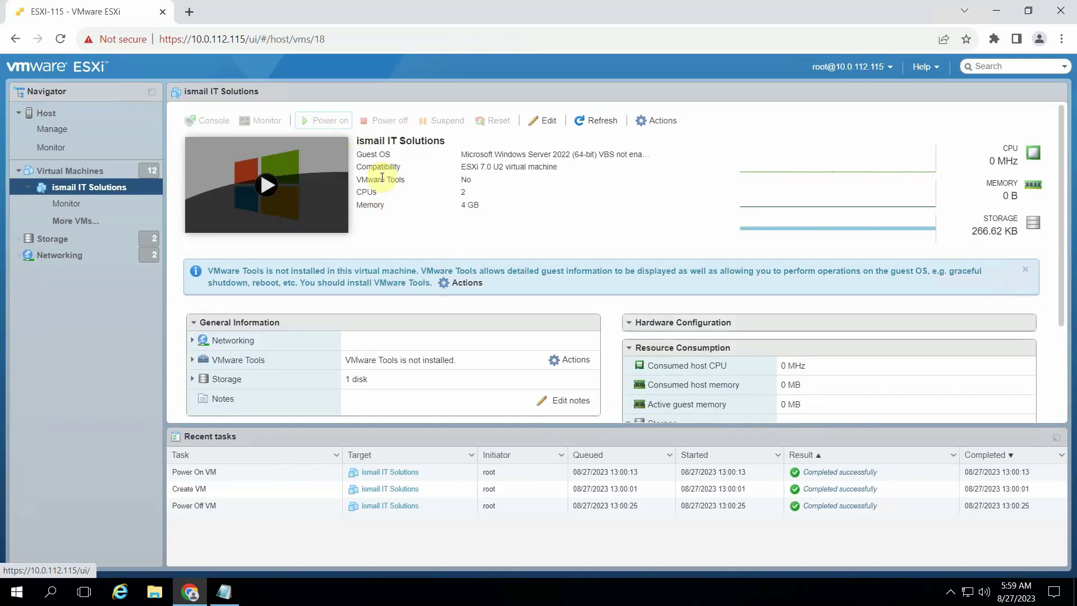
pyautogui.click(311, 246)
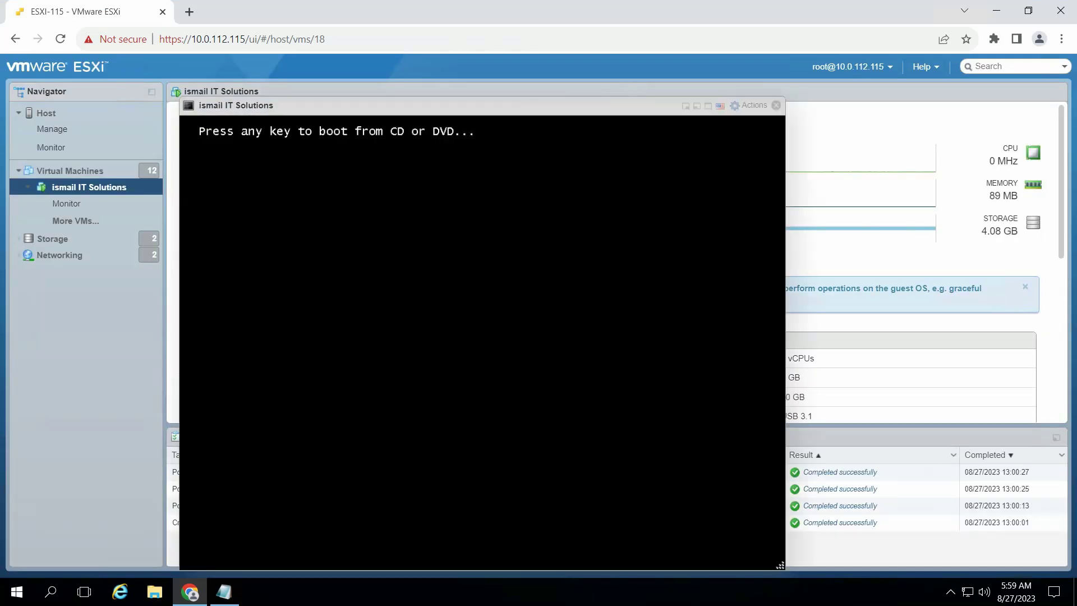
pyautogui.press('Return')
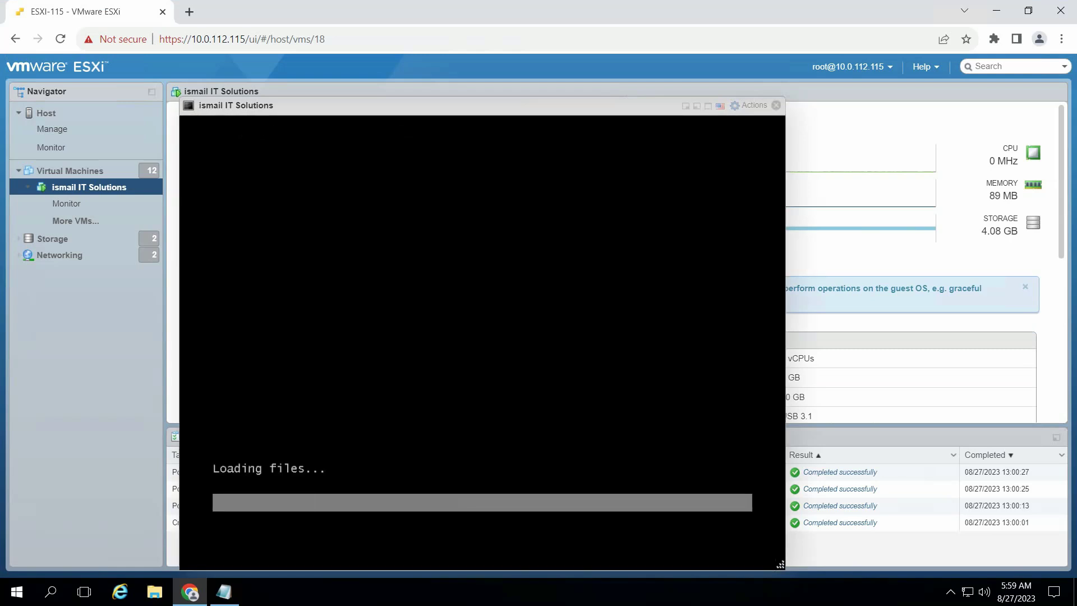